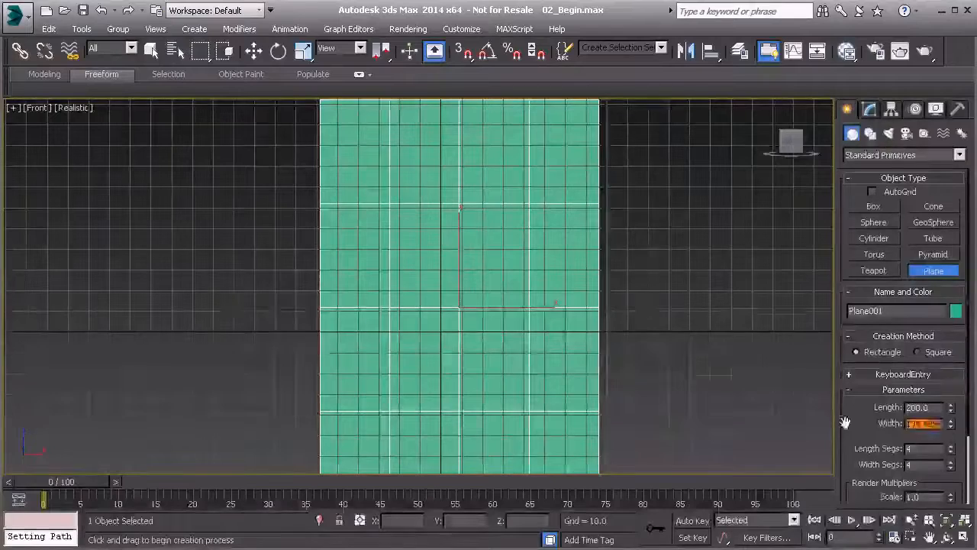
- Set the plane's width to 200 and frame the whole plane in the front view
key("Return")
scroll(443, 262, "down", 2)
middle_click_drag(443, 262, 457, 247)
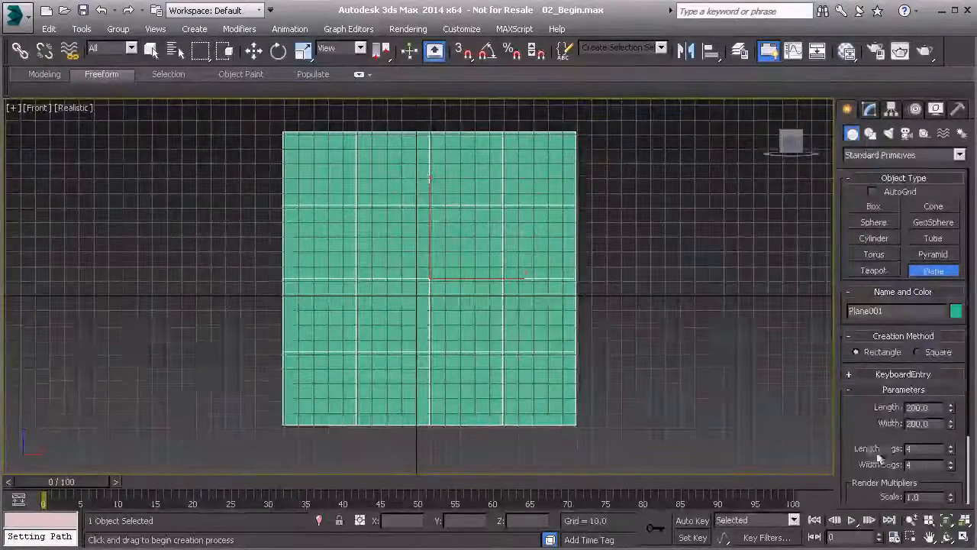
- Reduce the plane's length and width segments to 1 each and hide the viewport grid
left_click(952, 453)
left_click(951, 452)
left_click(952, 452)
left_click(953, 468)
left_click(952, 468)
left_click(952, 468)
middle_click_drag(405, 231, 391, 236)
key("g")
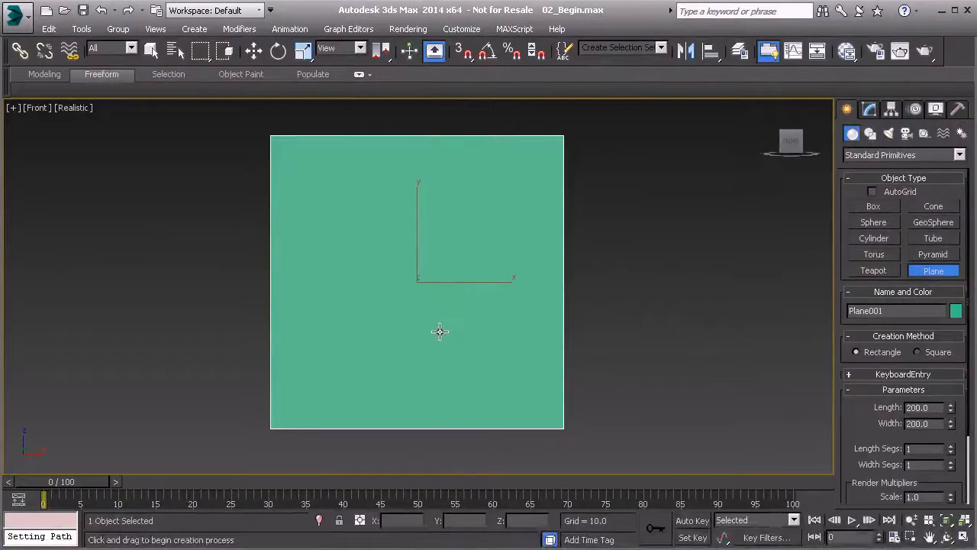
- Open the Slate Material Editor and add a Standard material to the node view
left_click(846, 51)
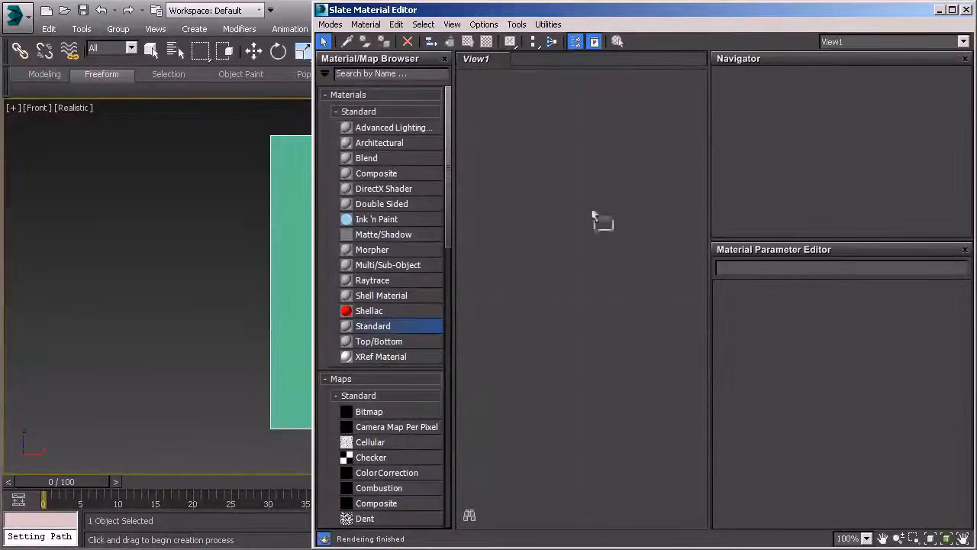
left_click_drag(574, 204, 576, 207)
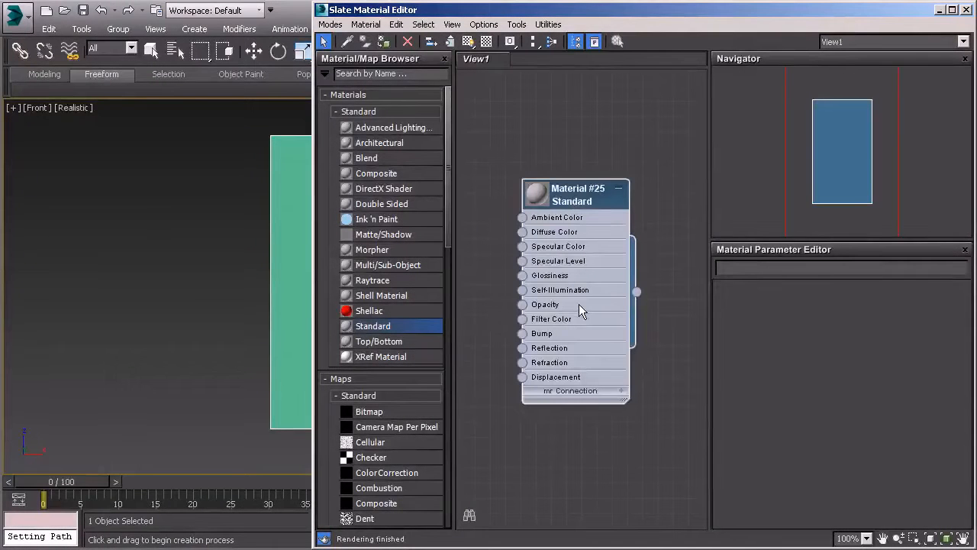
middle_click_drag(547, 289, 589, 277)
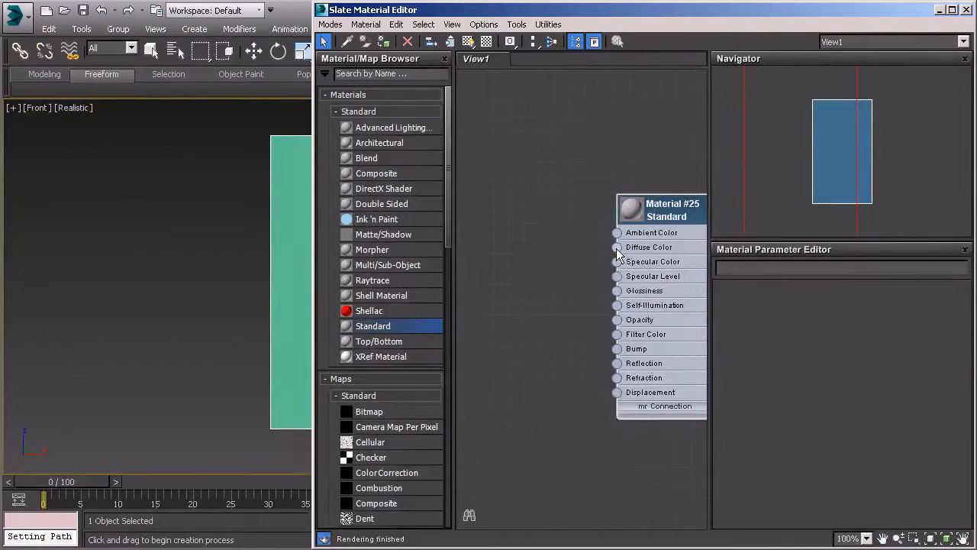
- Connect a Bitmap map to the material's Diffuse Color, loading Front_Reference.jpg from the project's sceneassets/images folder
left_click_drag(617, 249, 518, 176)
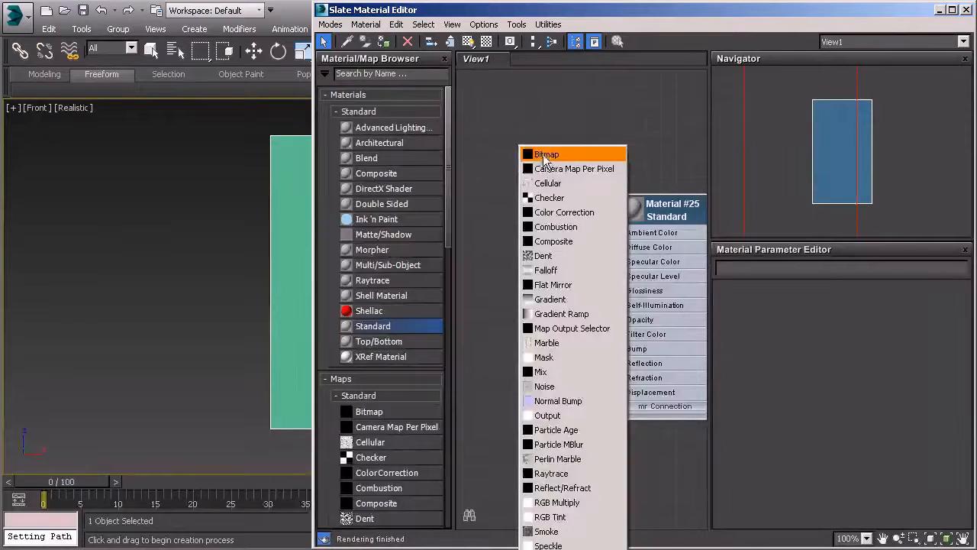
left_click(545, 156)
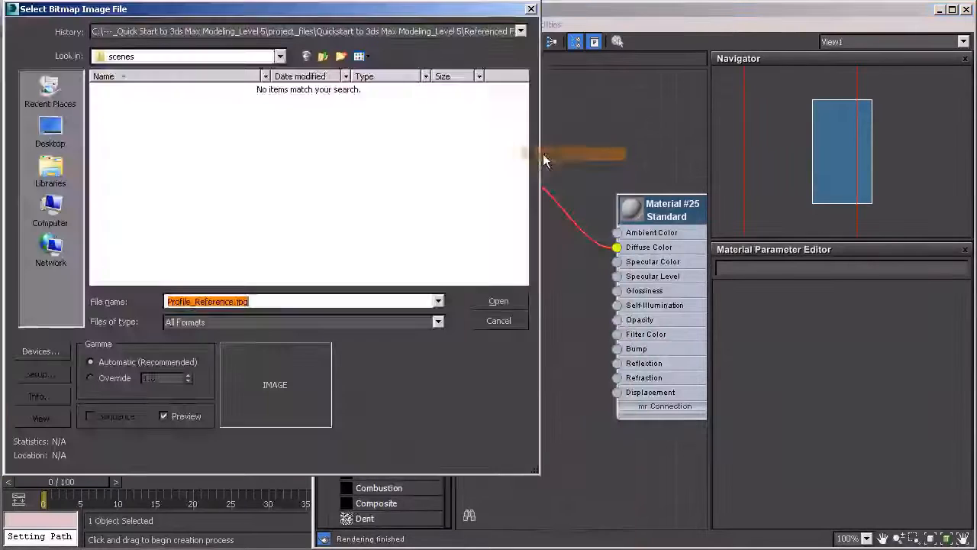
left_click(321, 57)
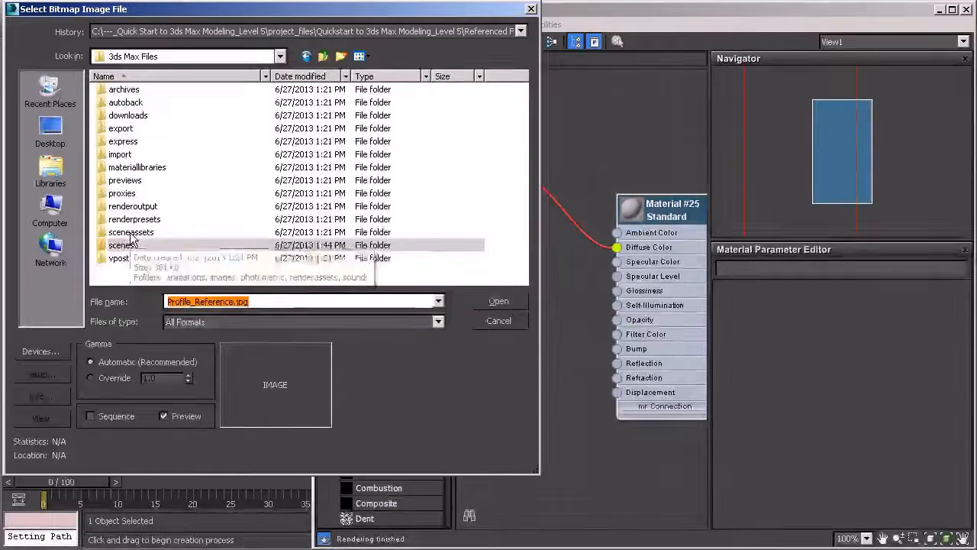
double_click(129, 232)
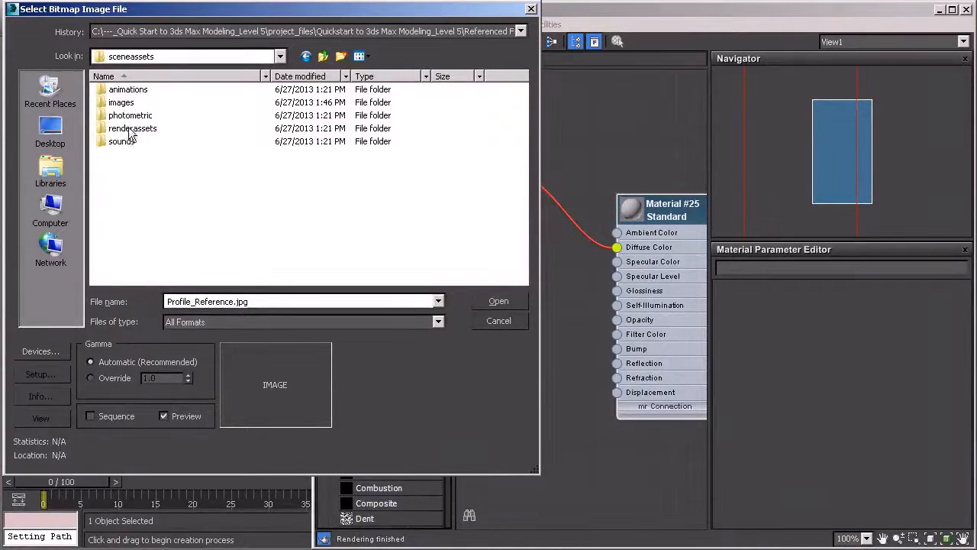
double_click(120, 103)
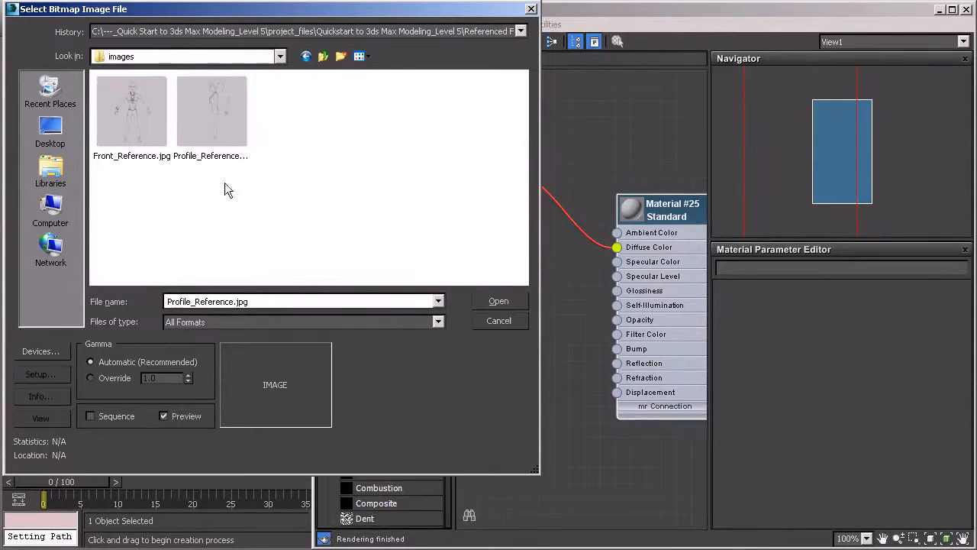
double_click(136, 112)
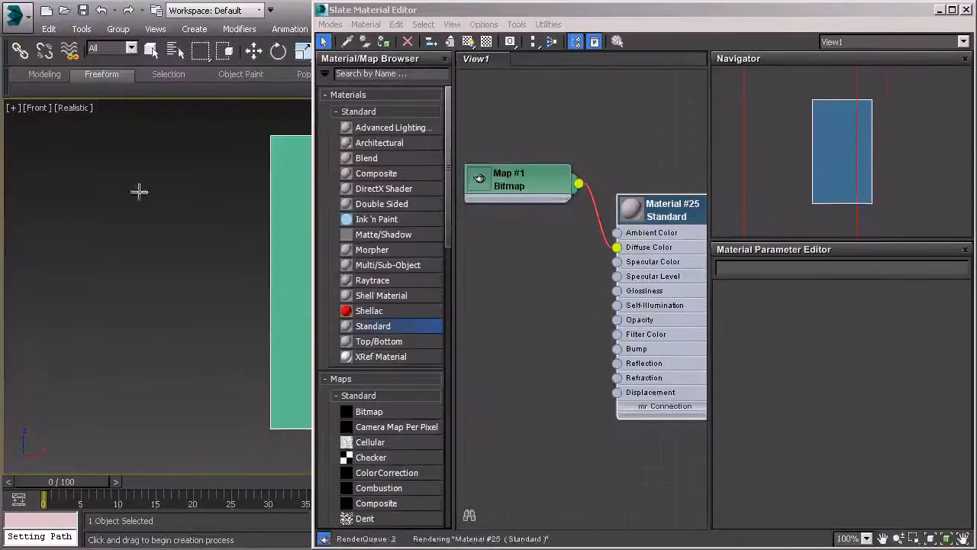
- Set the Standard material's self-illumination to 100
middle_click_drag(562, 275, 508, 253)
double_click(630, 257)
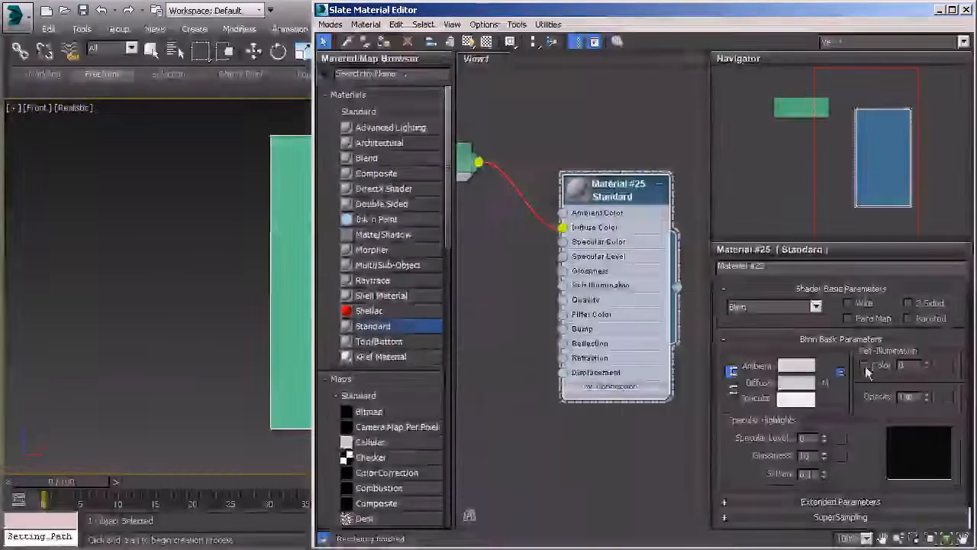
double_click(900, 365)
type("100")
key("Return")
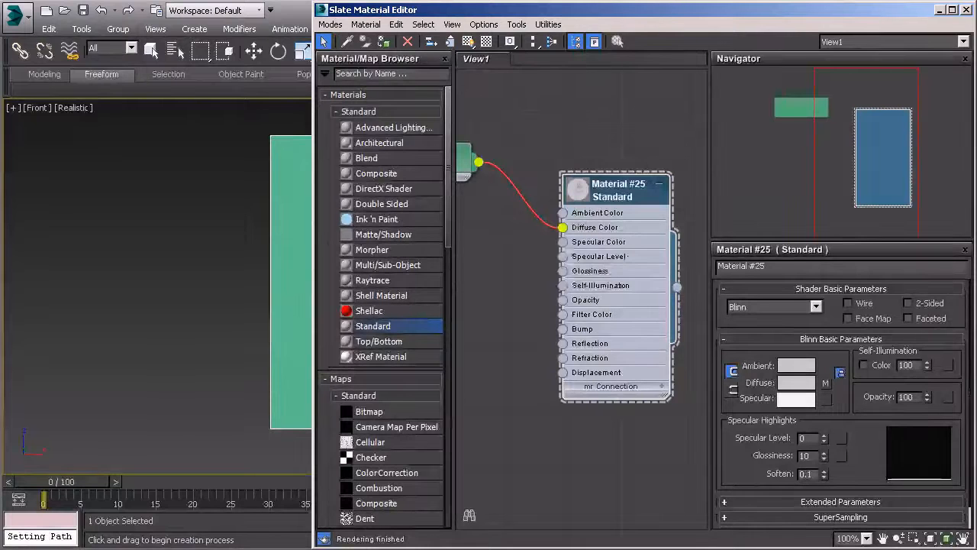
- Assign the material to the selected plane, show its map in the viewport, and close the material editor
left_click(384, 43)
middle_click_drag(294, 239, 124, 221)
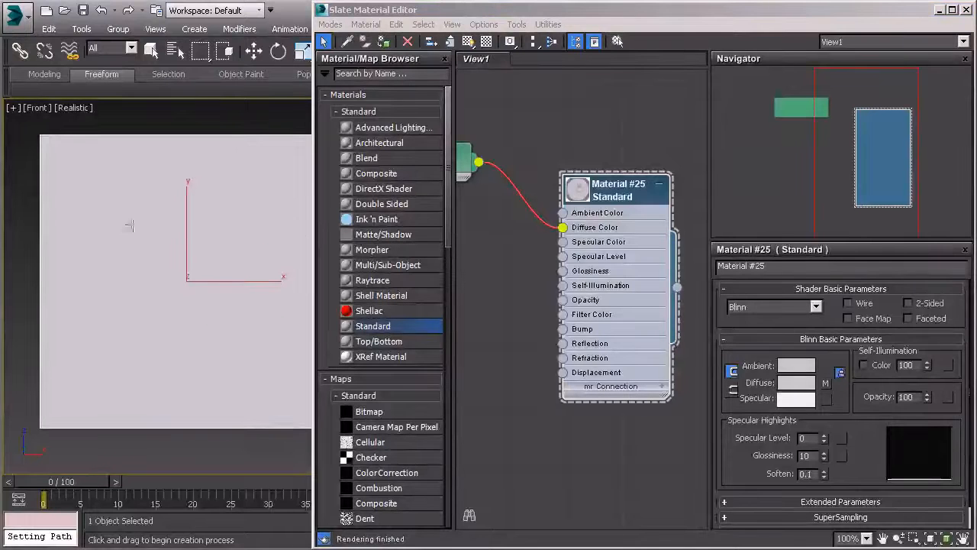
left_click(469, 42)
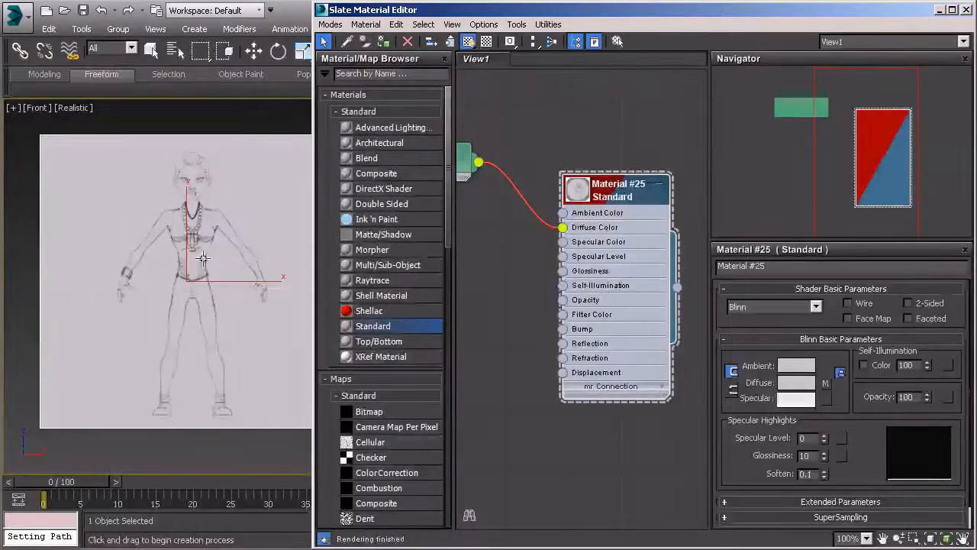
left_click(968, 14)
- Examine the front reference drawing on the plane for texture sharpness, both close up and from farther out
middle_click_drag(271, 239, 503, 265)
scroll(488, 264, "up", 3)
scroll(489, 265, "up", 10)
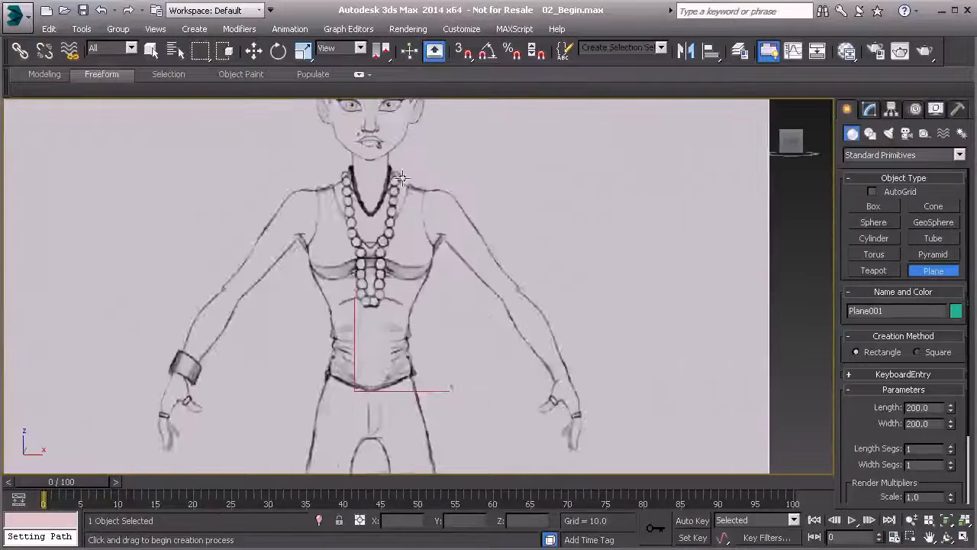
scroll(406, 263, "down", 10)
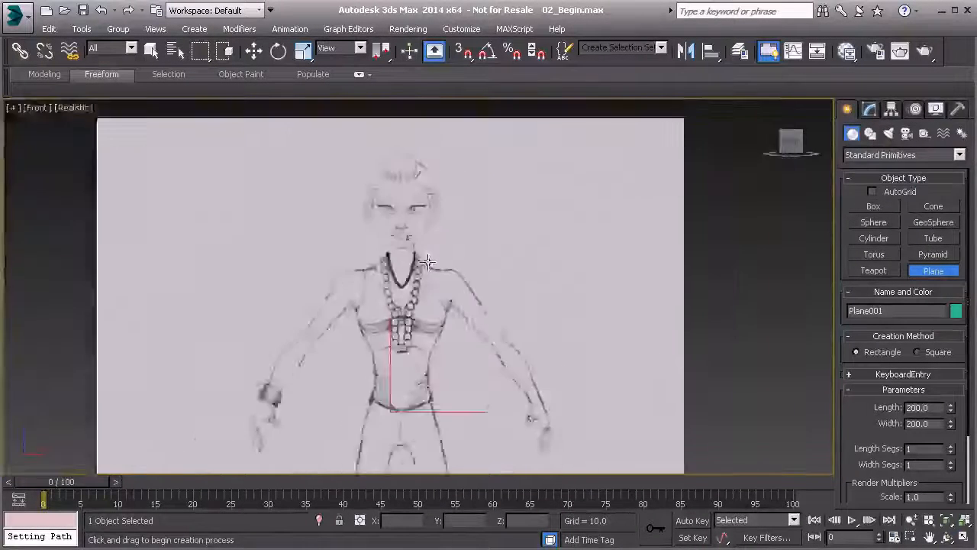
mouse_move(404, 215)
middle_mouse_down()
mouse_move(404, 181)
mouse_move(410, 252)
middle_mouse_up()
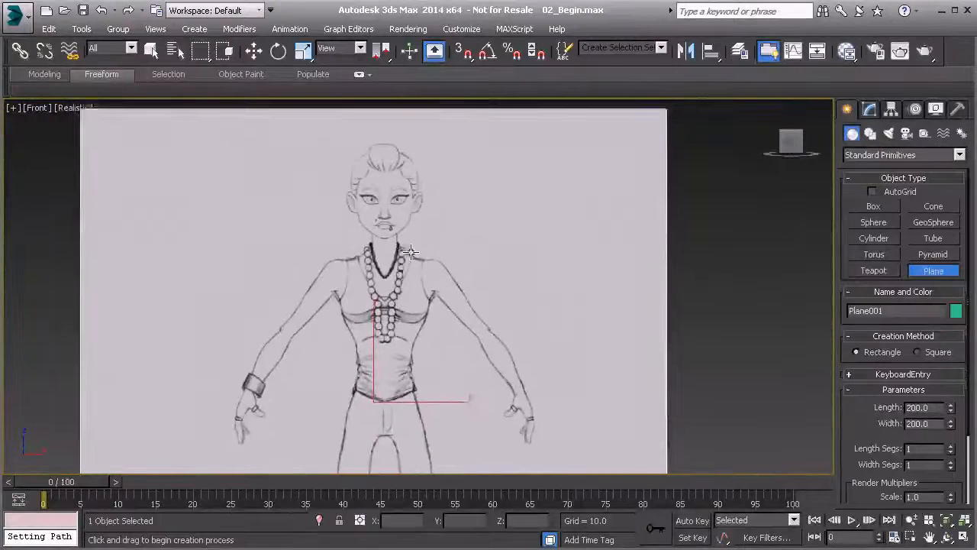
scroll(408, 248, "up", 6)
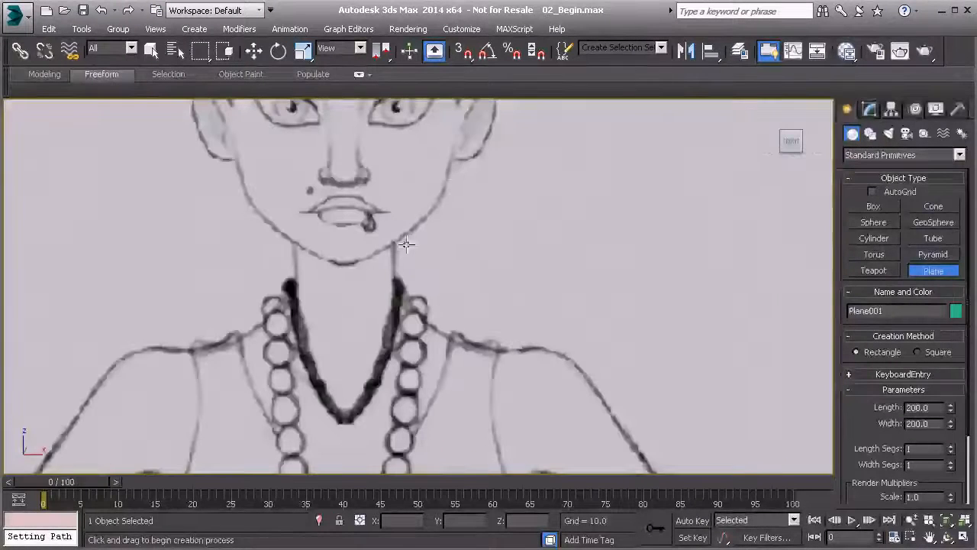
scroll(470, 141, "down", 5)
mouse_move(450, 191)
middle_mouse_down()
mouse_move(439, 207)
mouse_move(442, 229)
middle_mouse_up()
scroll(443, 229, "down", 3)
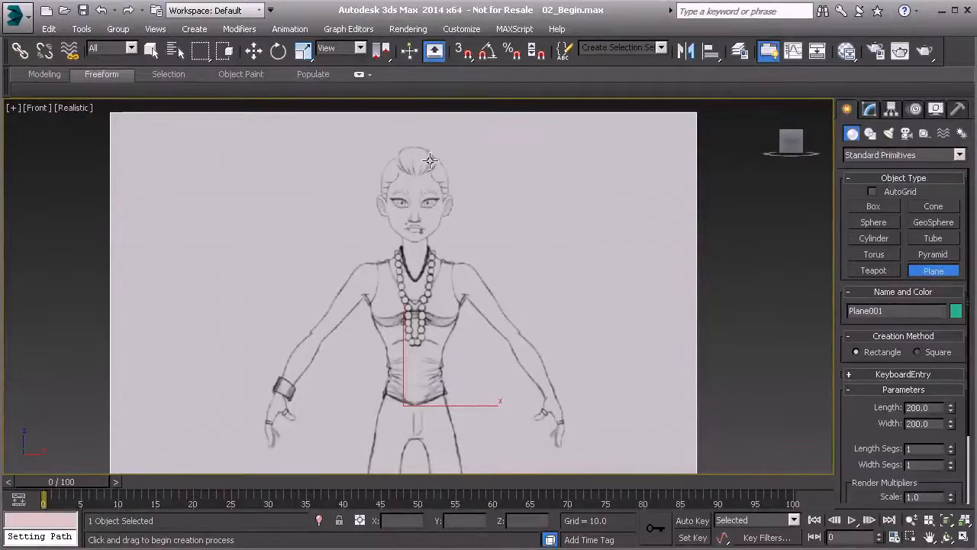
- Check the maximum texture display resolution in the Viewport Configuration, and examine the drawing's face close up
left_click(155, 30)
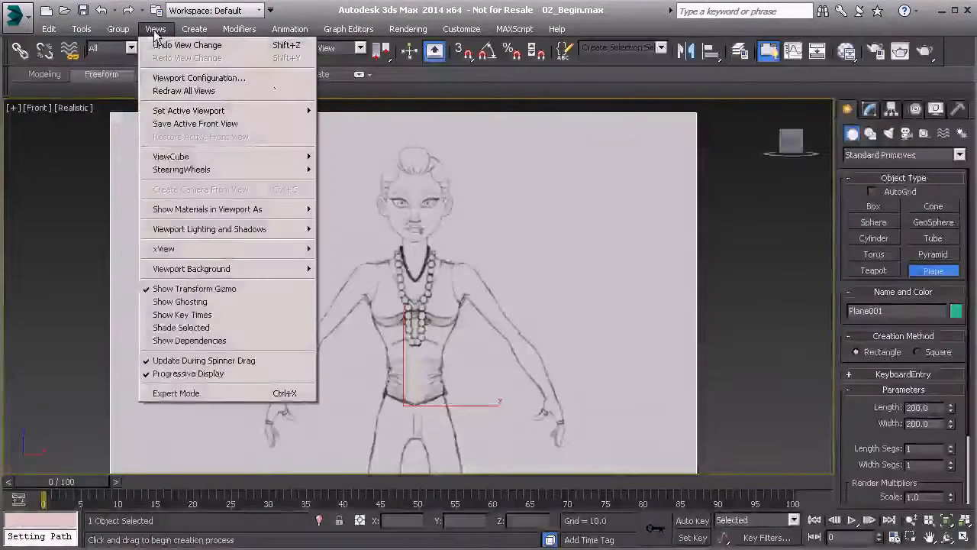
left_click(191, 79)
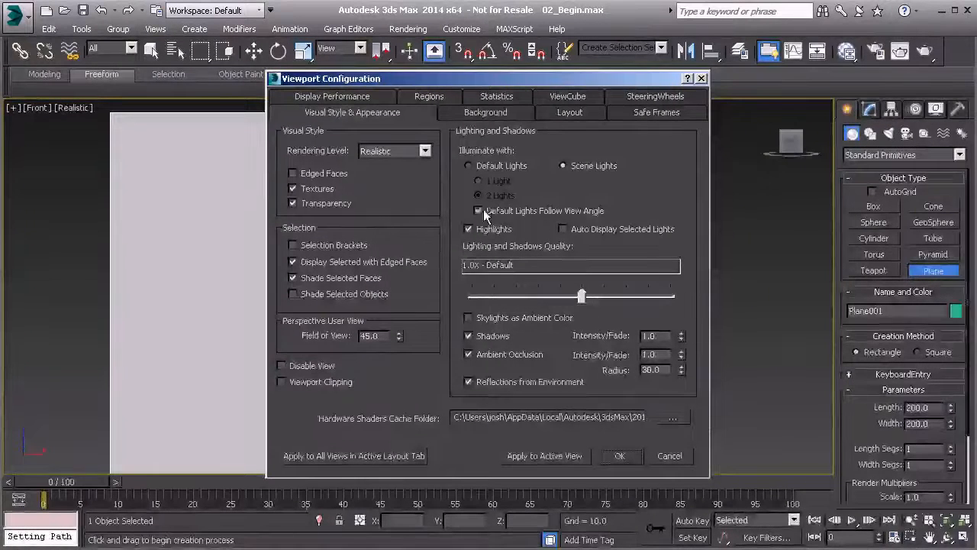
left_click(338, 96)
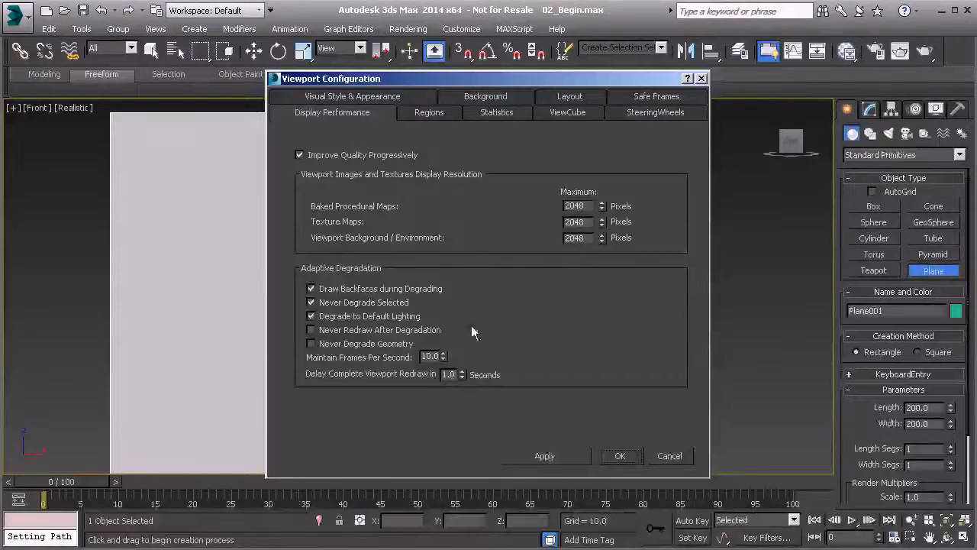
left_click(621, 458)
middle_click_drag(416, 280, 392, 353)
scroll(370, 248, "up", 5)
middle_click_drag(388, 237, 372, 325)
scroll(403, 267, "up", 5)
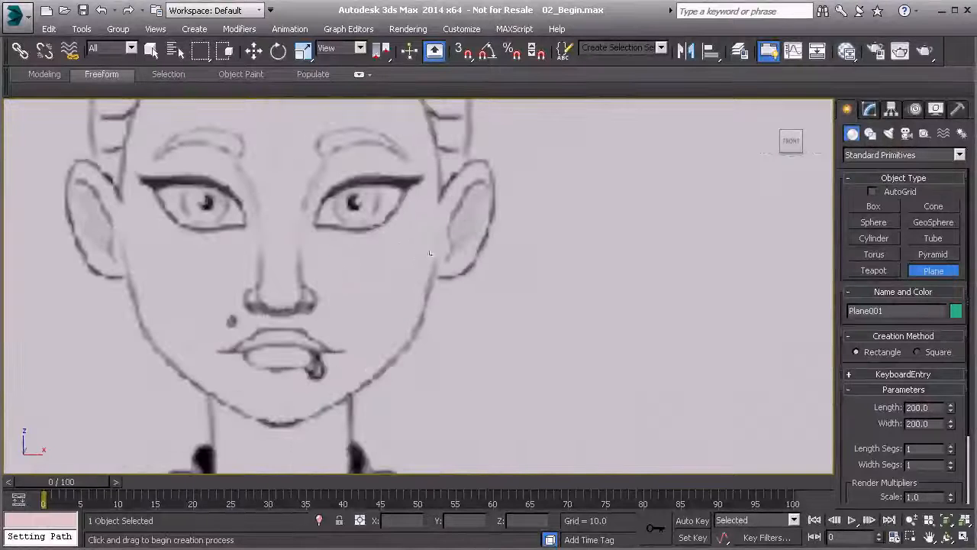
scroll(404, 270, "down", 10)
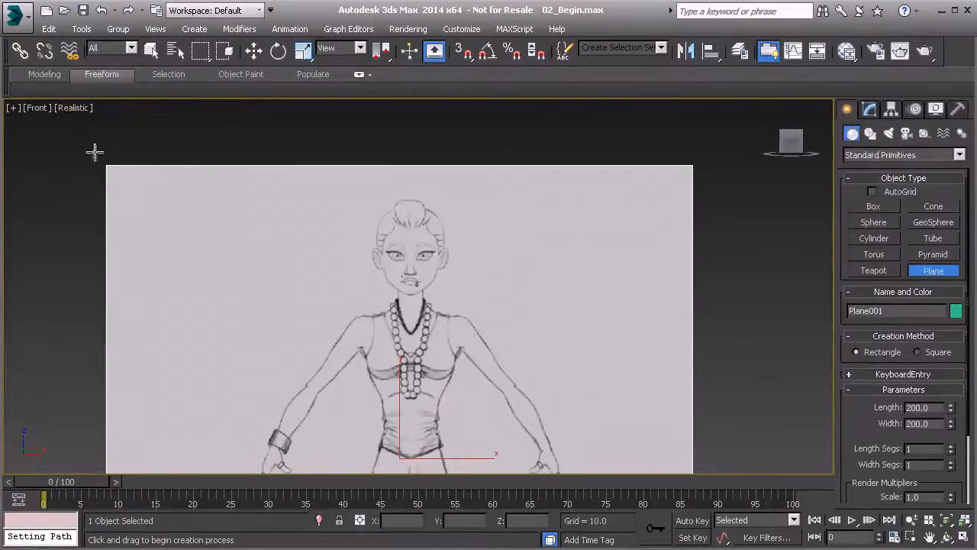
- Switch the viewport's material display to Realistic Materials with Maps and check the drawing's sharpness around the face
left_click(75, 108)
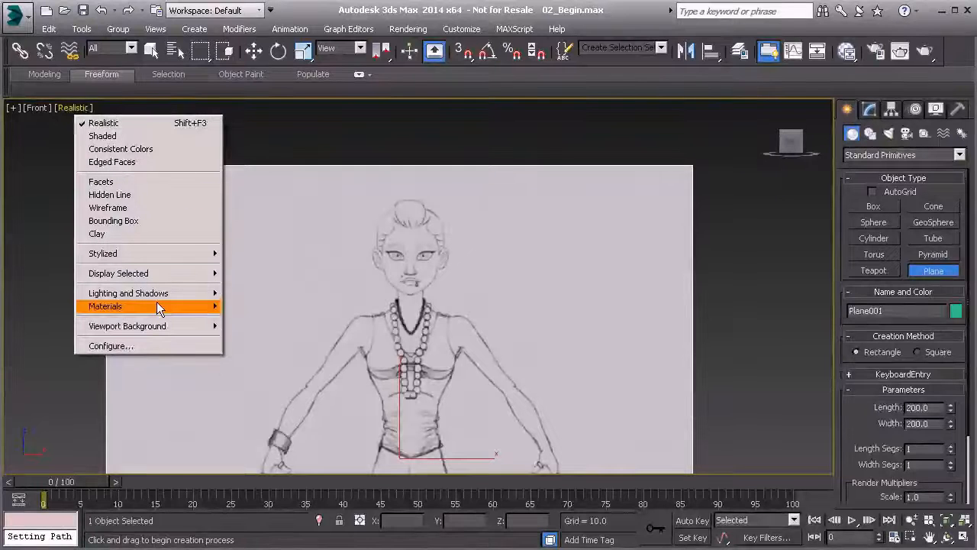
mouse_move(157, 303)
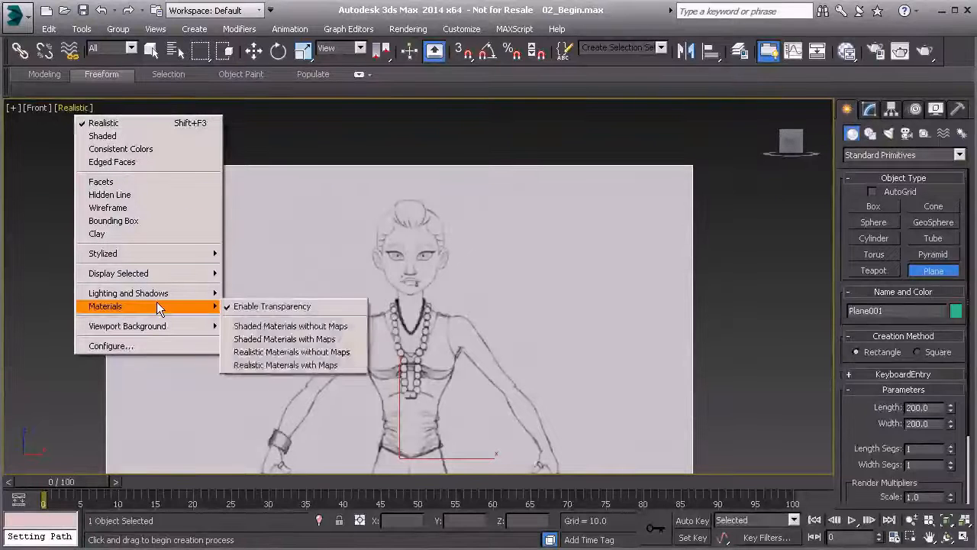
left_click(286, 365)
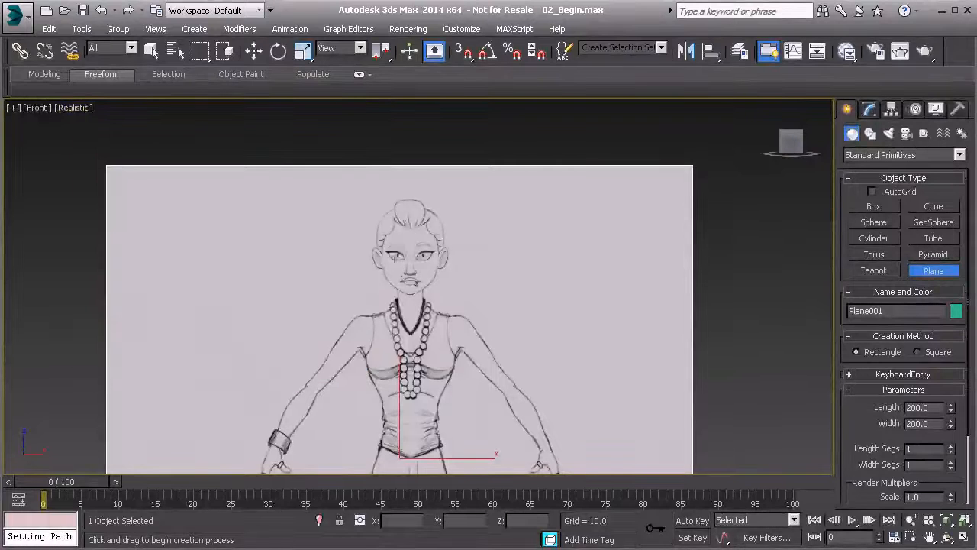
scroll(397, 302, "up", 5)
scroll(396, 286, "up", 3)
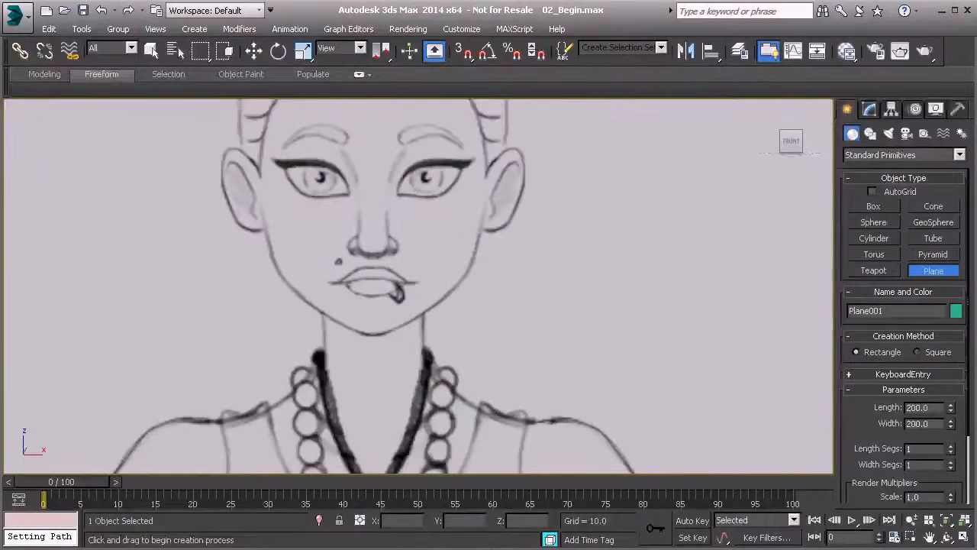
middle_click_drag(387, 305, 365, 316)
scroll(359, 318, "down", 8)
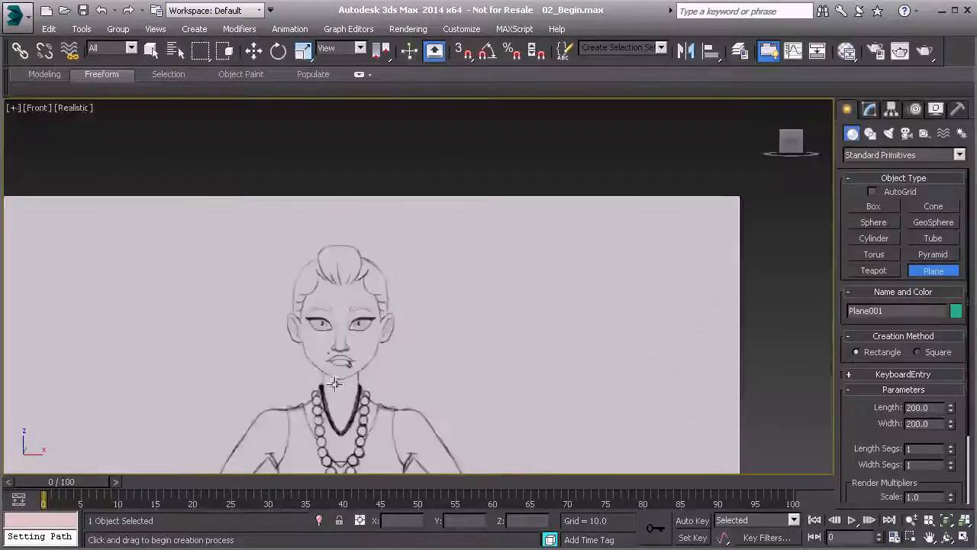
scroll(350, 322, "down", 4)
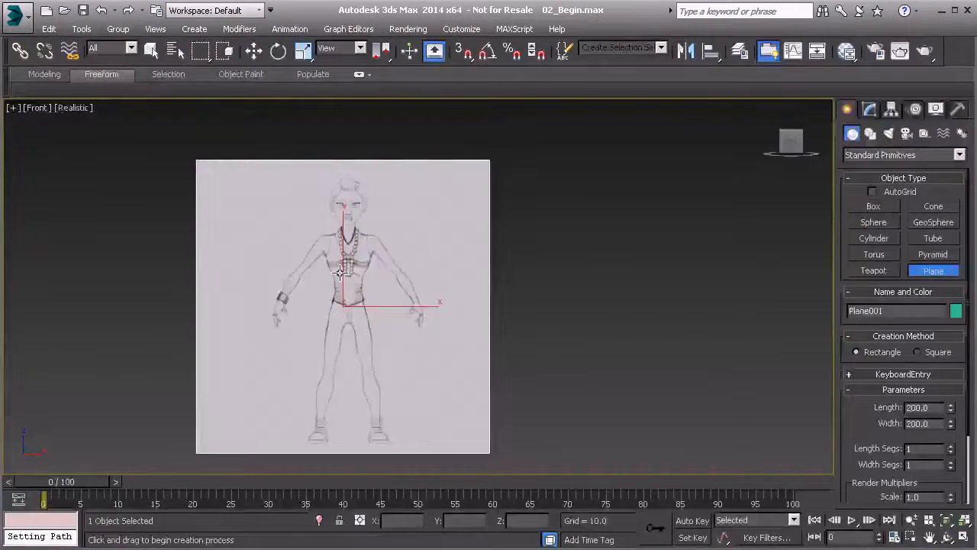
- In a perspective view with angle snap on, clone the plane as one independent copy rotated 90 degrees about the vertical axis
key("p")
middle_click_drag(336, 277, 369, 278, "alt")
scroll(378, 294, "down", 3)
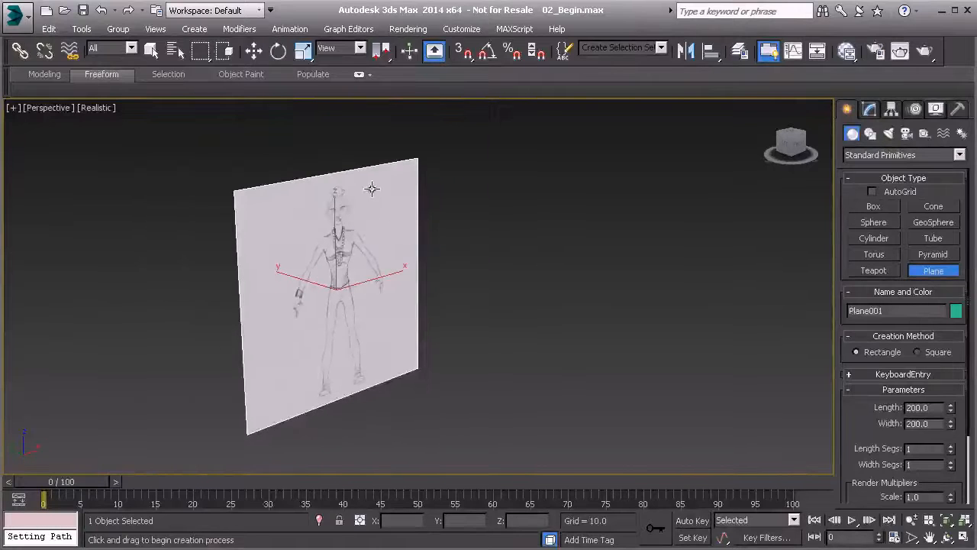
left_click(279, 51)
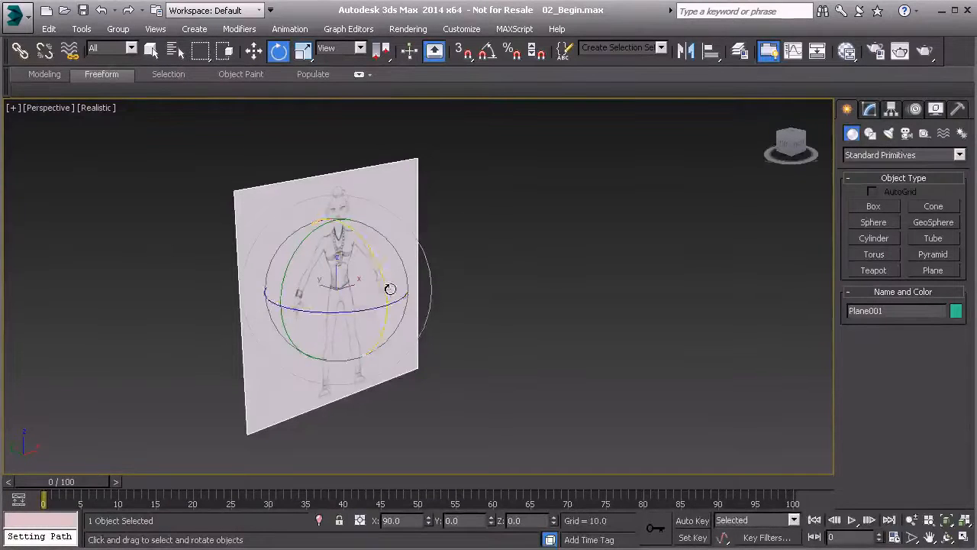
left_click(488, 50)
mouse_move(369, 310)
left_mouse_down("shift")
mouse_move(304, 313)
mouse_move(302, 322)
left_mouse_up("shift")
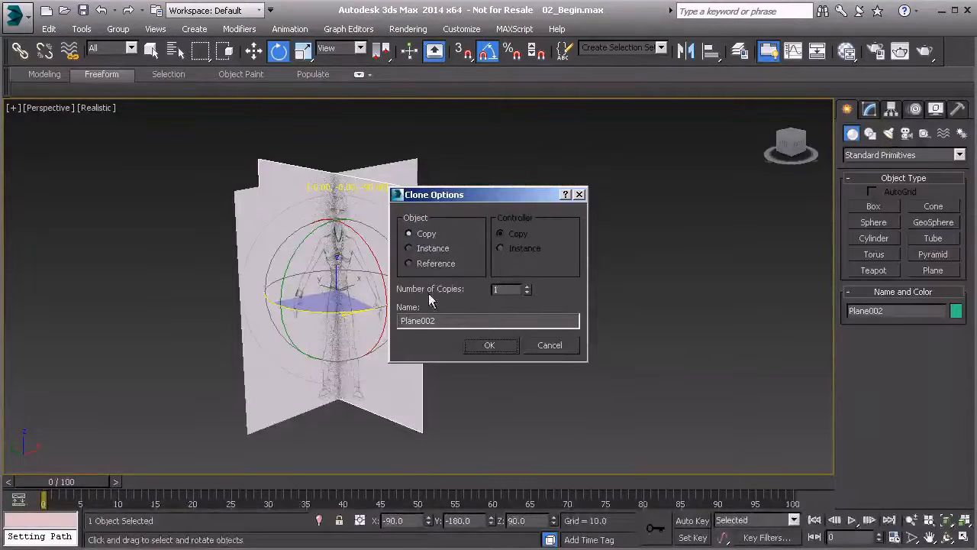
left_click(504, 348)
- Duplicate Material #25 below the original in the Slate Material Editor, keeping its bitmap connection
left_click(254, 55)
middle_click_drag(359, 299, 377, 327, "alt")
scroll(377, 327, "up", 4)
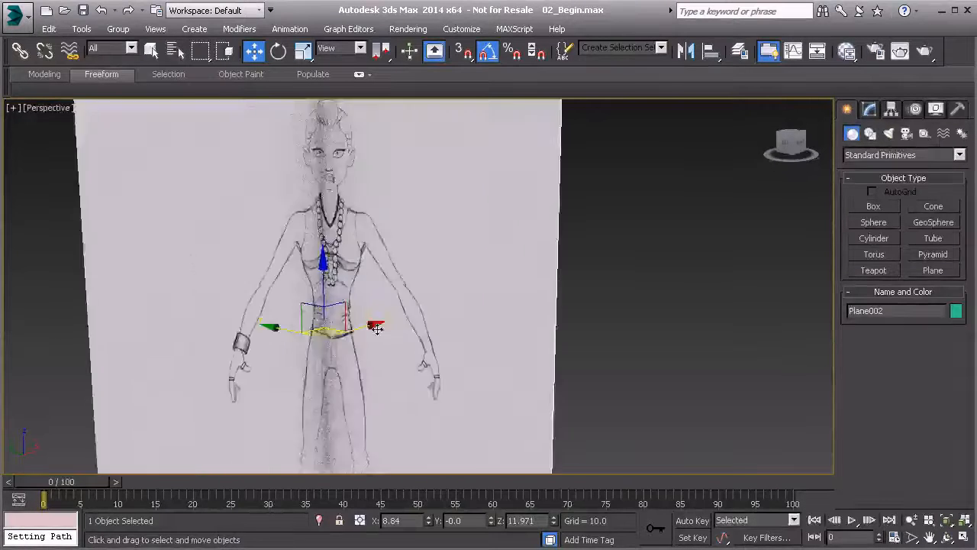
middle_click_drag(438, 268, 429, 331)
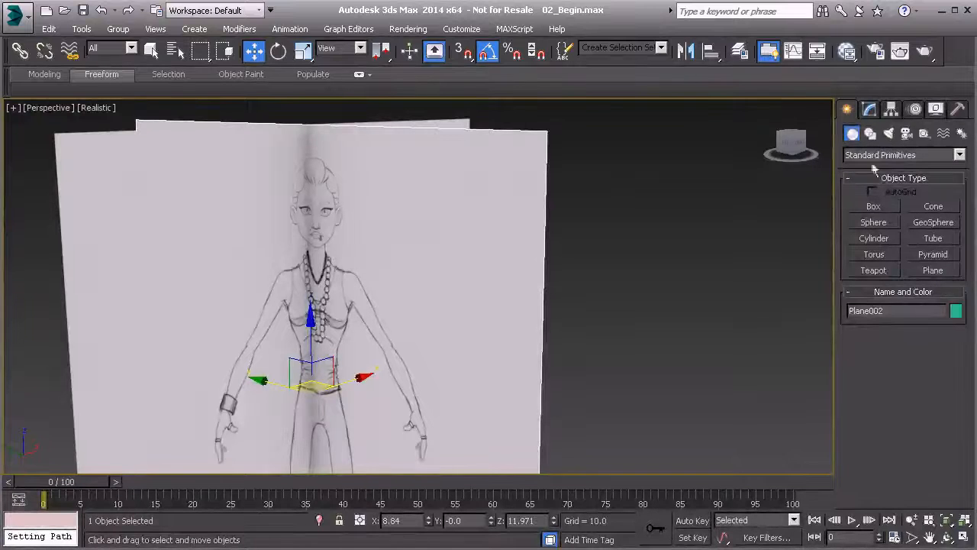
left_click(847, 52)
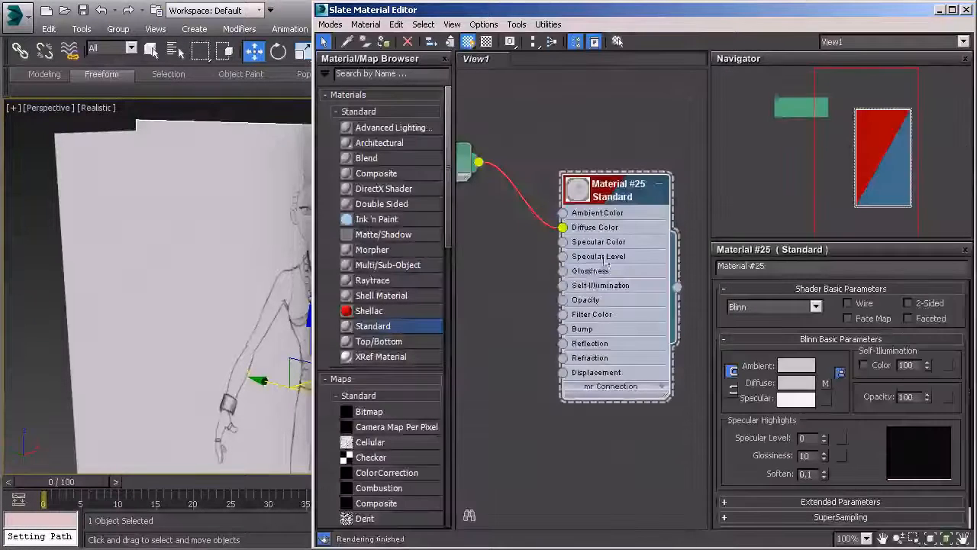
scroll(592, 278, "down", 3)
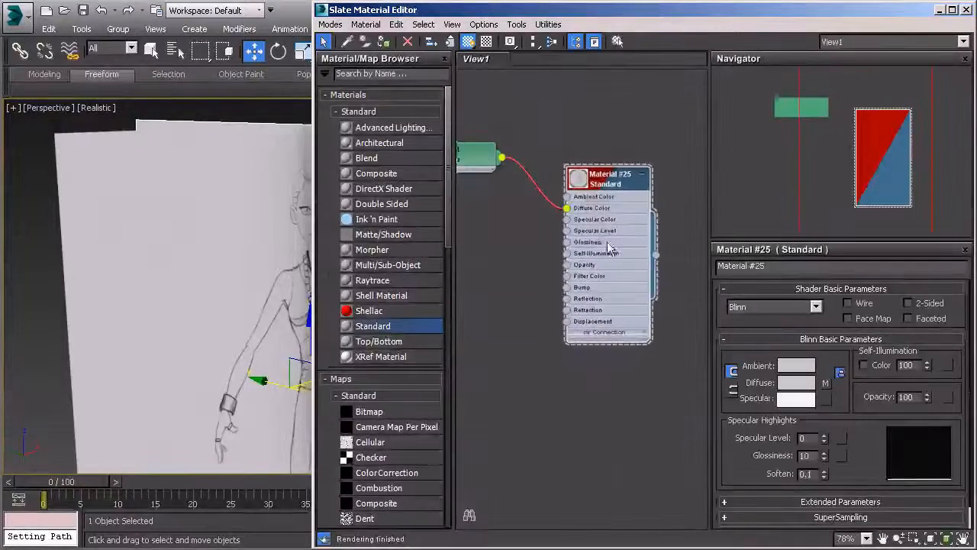
left_click_drag(608, 223, 604, 437, "shift")
mouse_move(587, 384)
middle_mouse_down()
mouse_move(621, 340)
mouse_move(640, 366)
middle_mouse_up()
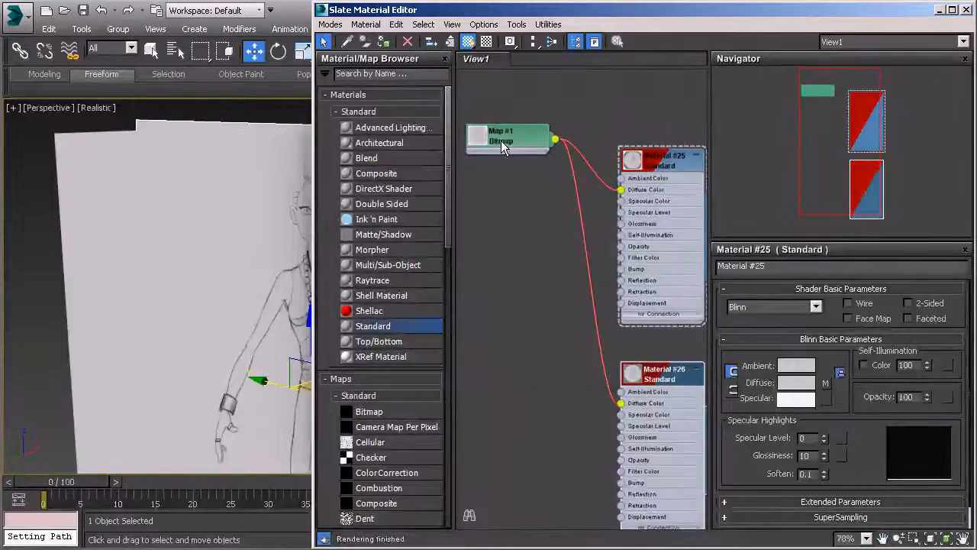
- Disconnect the Map #1 bitmap from the Diffuse Color of the copied material, Material #26
middle_click_drag(588, 271, 554, 210)
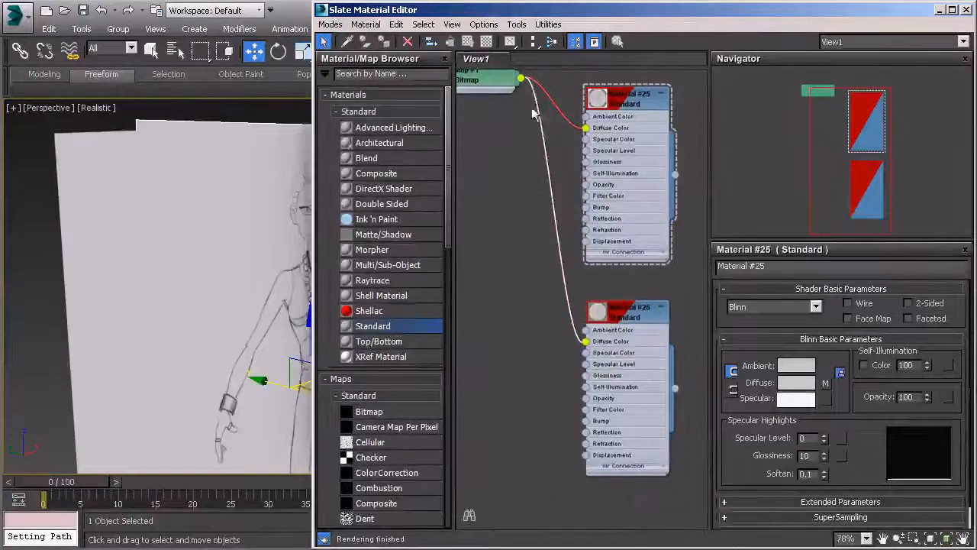
right_click(556, 190)
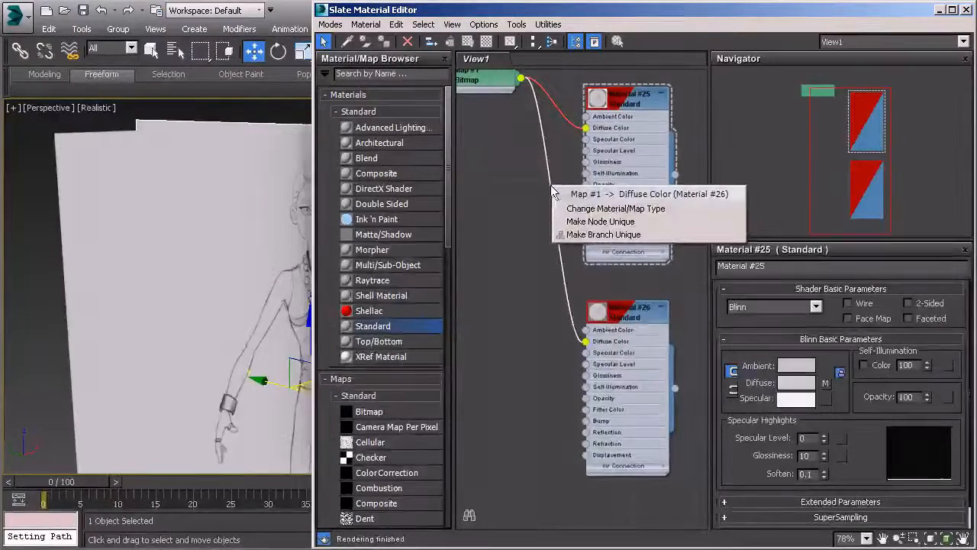
right_click(545, 166)
right_click(549, 174)
right_click(546, 161)
left_click(527, 232)
left_click(552, 196)
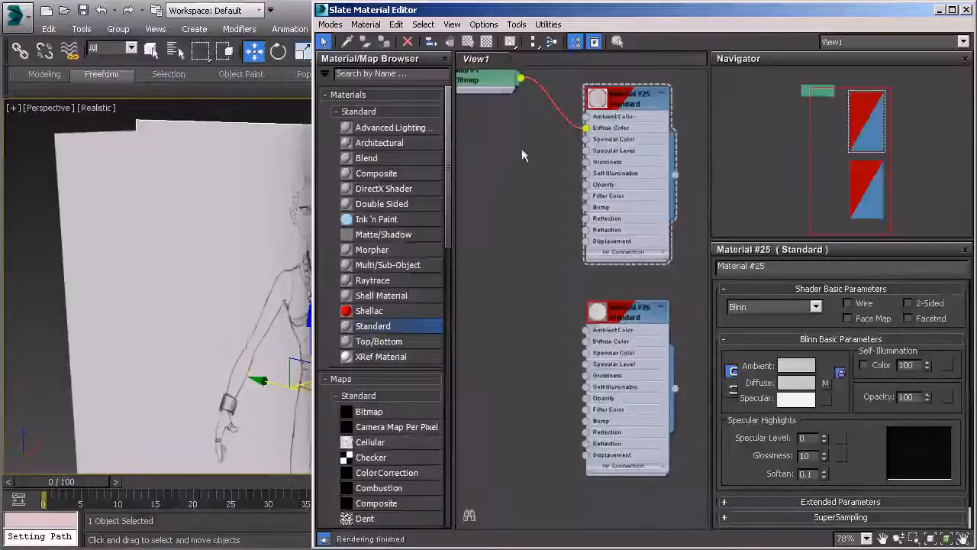
- Connect a new Bitmap map using Profile_Reference.jpg to the Diffuse Color of Material #26
middle_click_drag(580, 308, 551, 237)
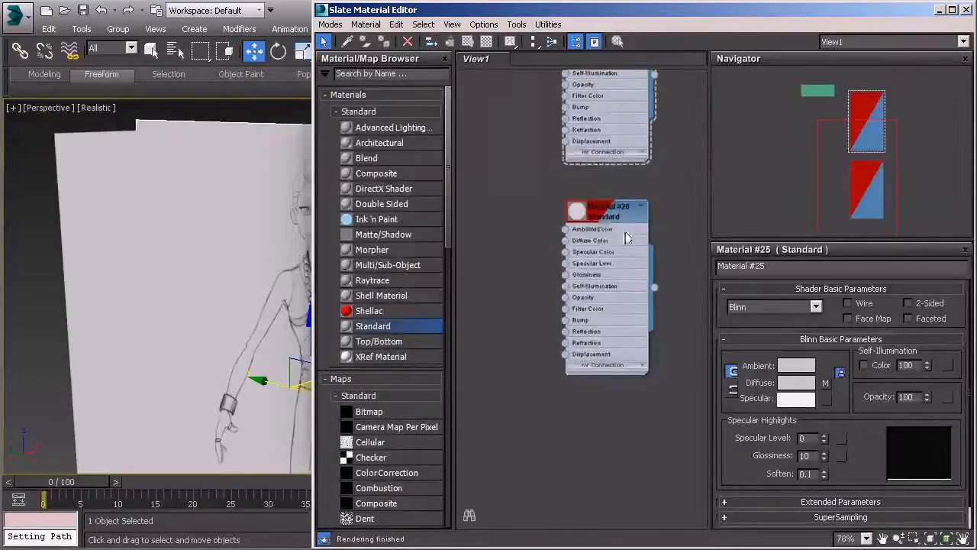
double_click(594, 207)
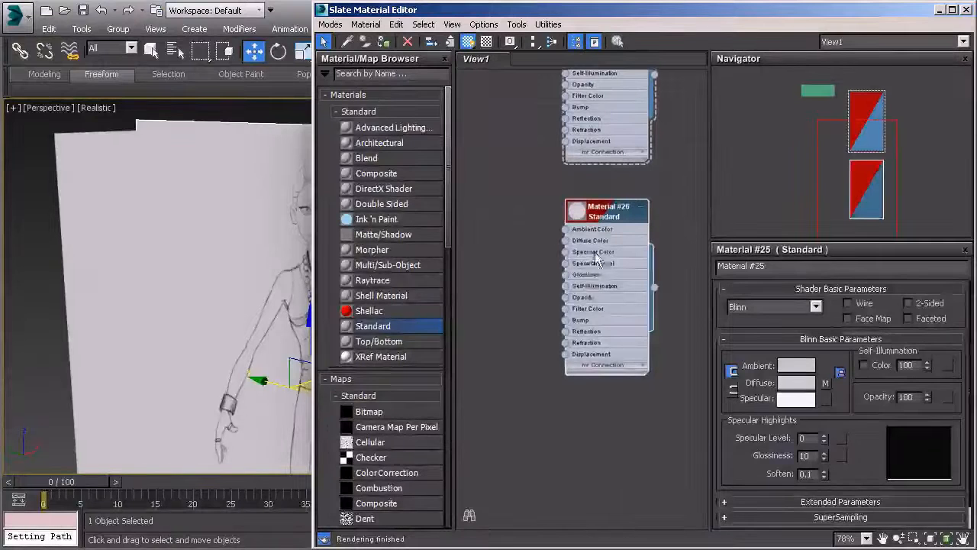
double_click(595, 229)
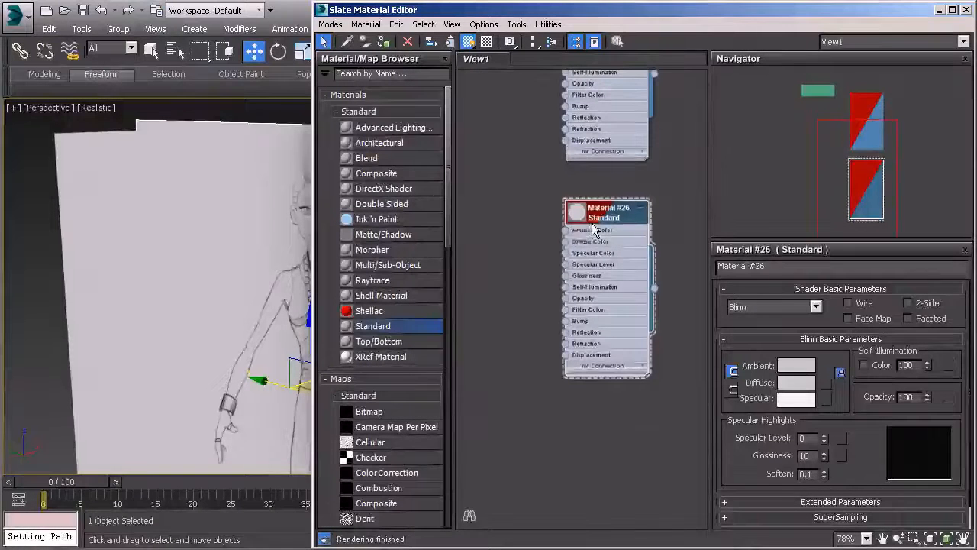
middle_click_drag(595, 229, 629, 232)
left_click_drag(582, 246, 535, 204)
left_click(561, 155)
left_click(211, 114)
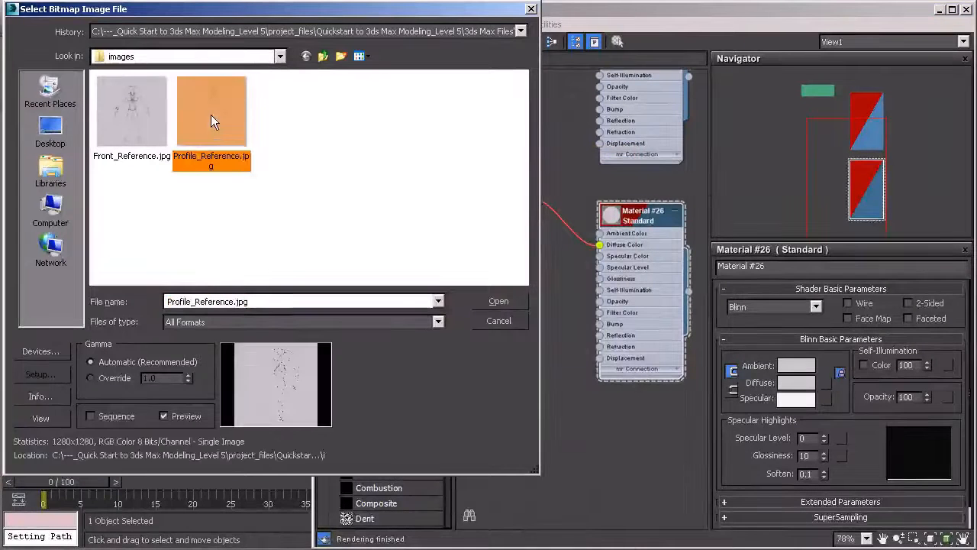
left_click(498, 301)
- Assign Material #26 with the profile drawing to the selected cloned plane and close the material editor
left_click_drag(537, 211, 490, 200)
middle_click_drag(255, 256, 188, 225)
middle_click_drag(241, 252, 161, 242, "alt")
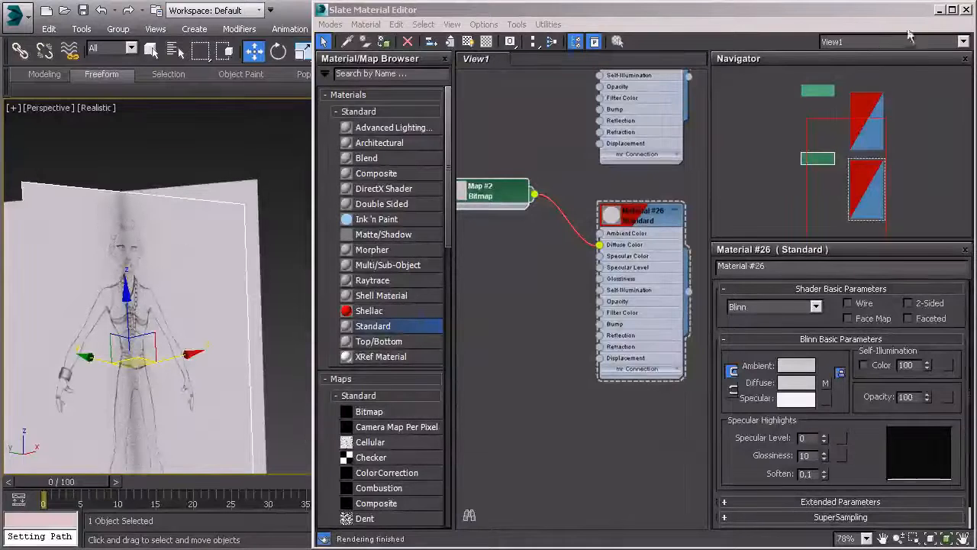
left_click(939, 10)
left_click(869, 110)
middle_click_drag(238, 231, 291, 220)
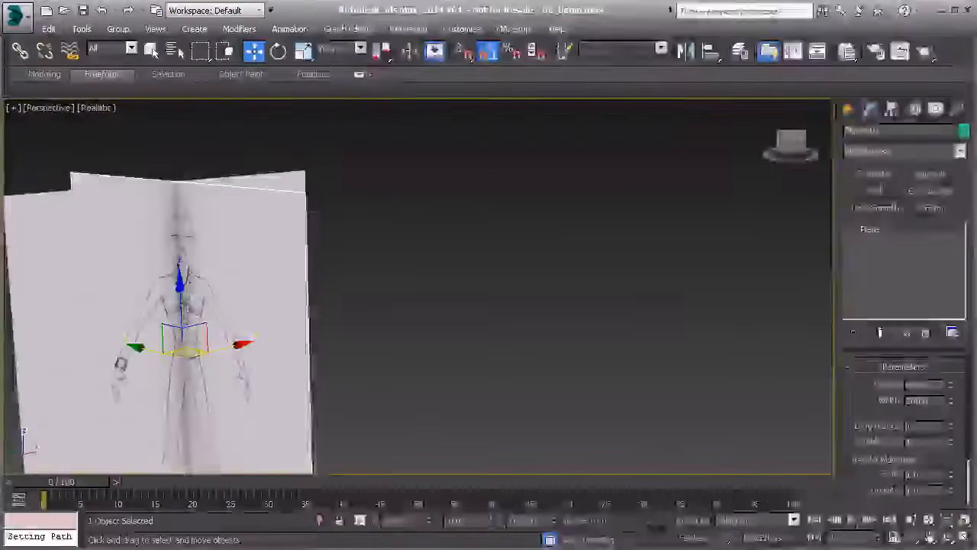
key("m")
left_click(386, 42)
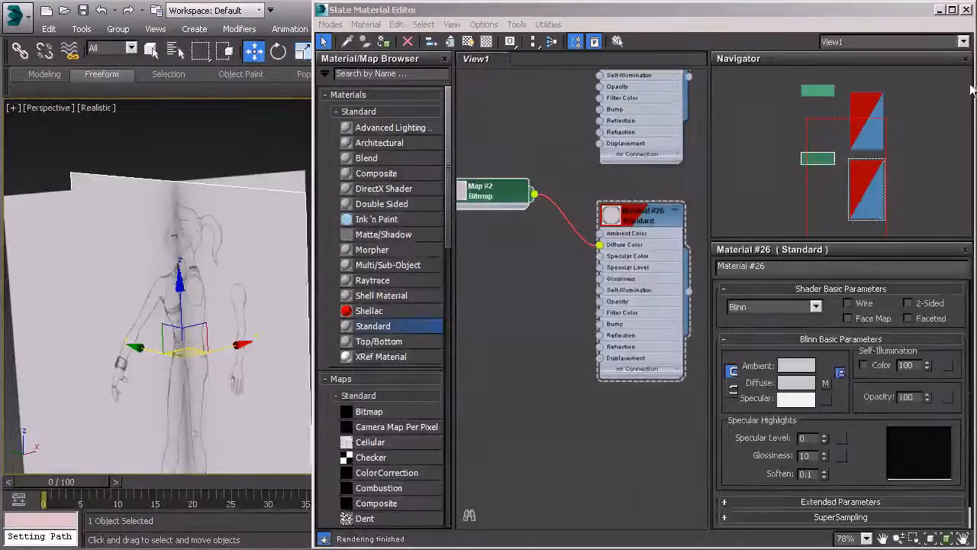
left_click(965, 10)
- Examine the crossed front and profile planes from several angles, selecting the front drawing's plane along the way
middle_click_drag(618, 225, 516, 278, "alt")
scroll(598, 252, "down", 3)
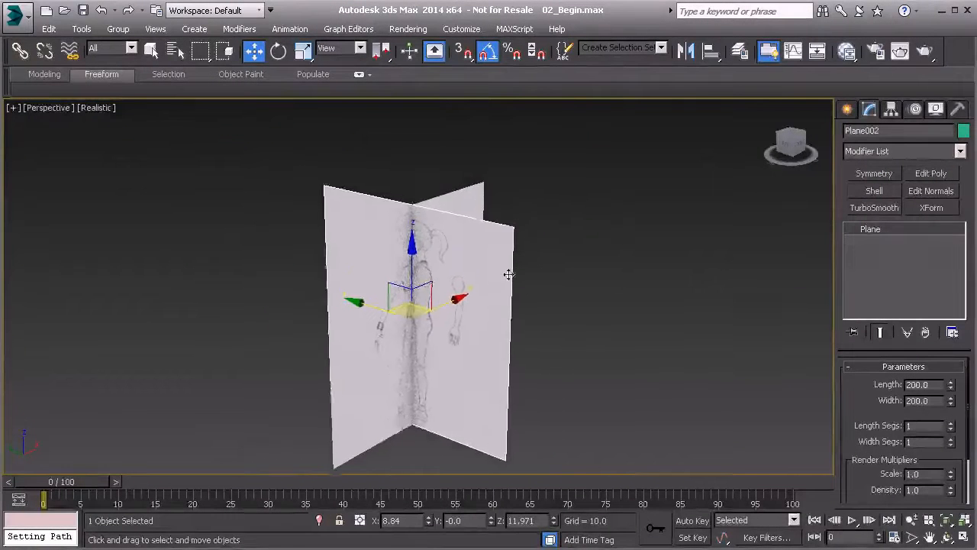
scroll(516, 277, "up", 2)
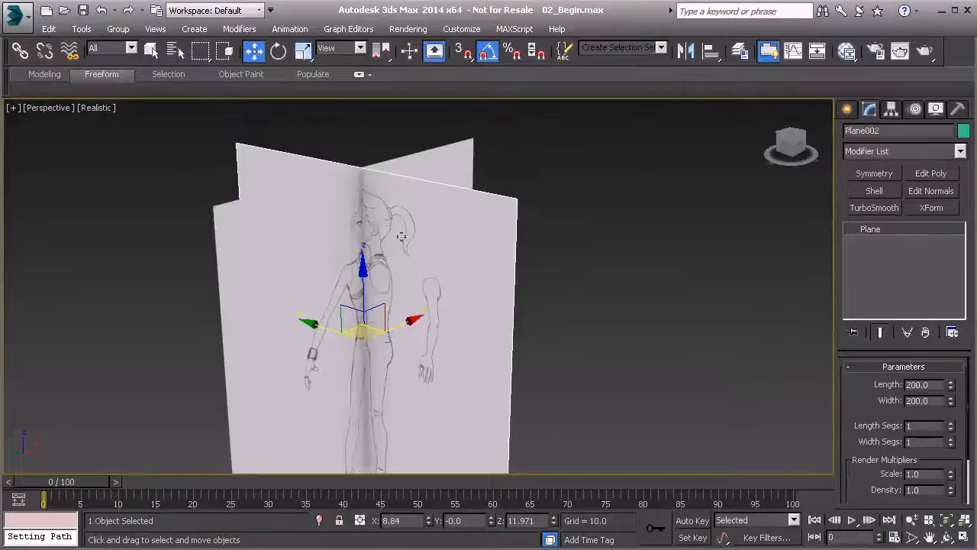
middle_click_drag(470, 254, 475, 310, "alt")
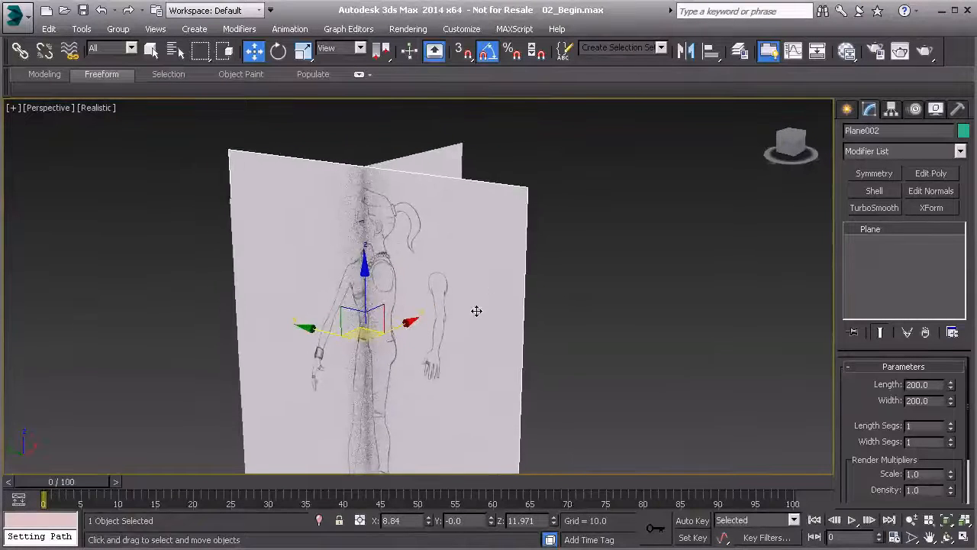
left_click(285, 268)
middle_click_drag(362, 263, 284, 296, "alt")
middle_click_drag(362, 231, 426, 441, "alt")
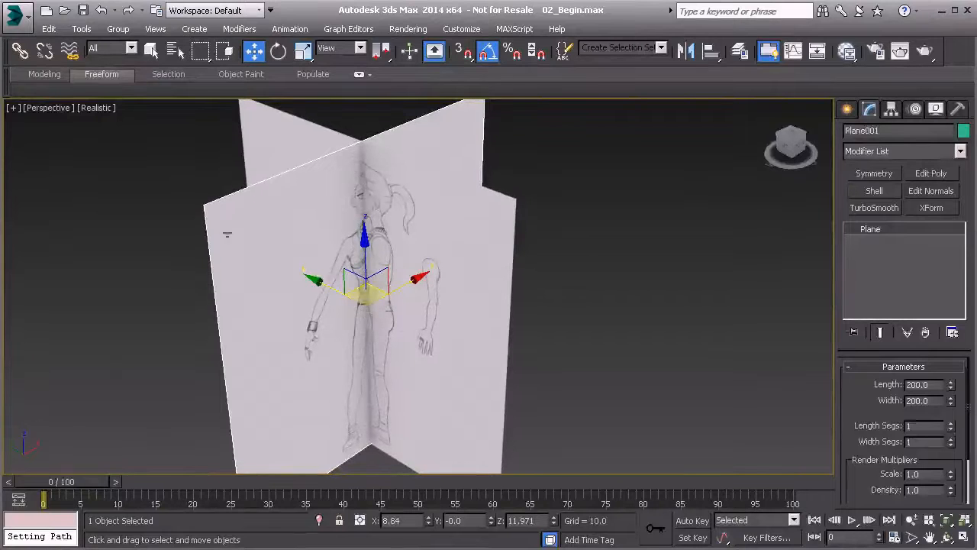
middle_click_drag(204, 223, 286, 295, "alt")
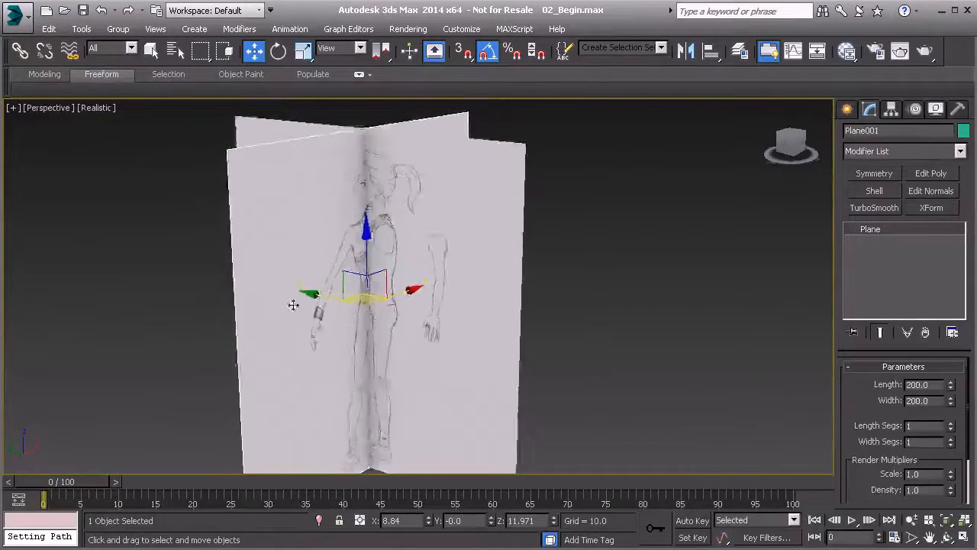
scroll(285, 295, "down", 3)
middle_click_drag(318, 337, 379, 358, "alt")
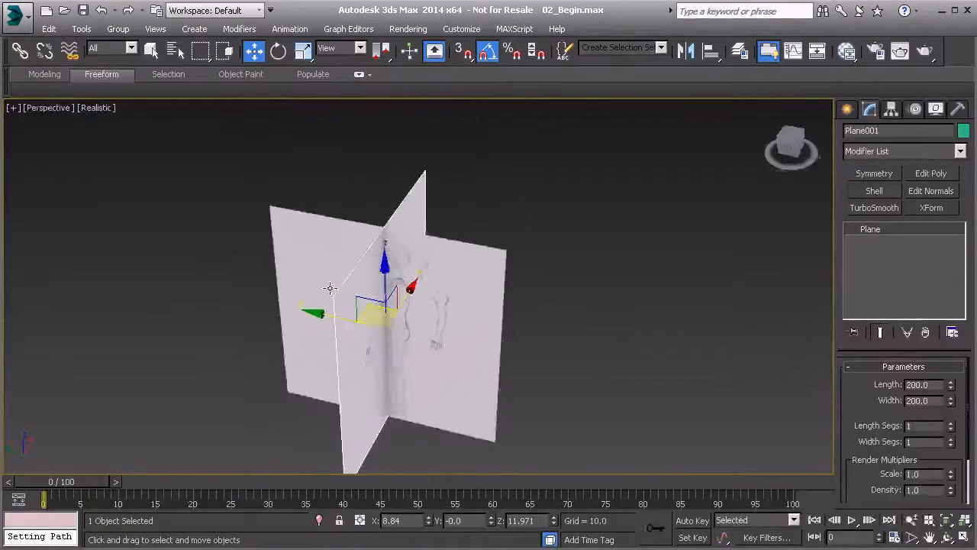
- Check the drawing in the front view, return to perspective and set the front plane's Y position to 100
key("f")
key("z")
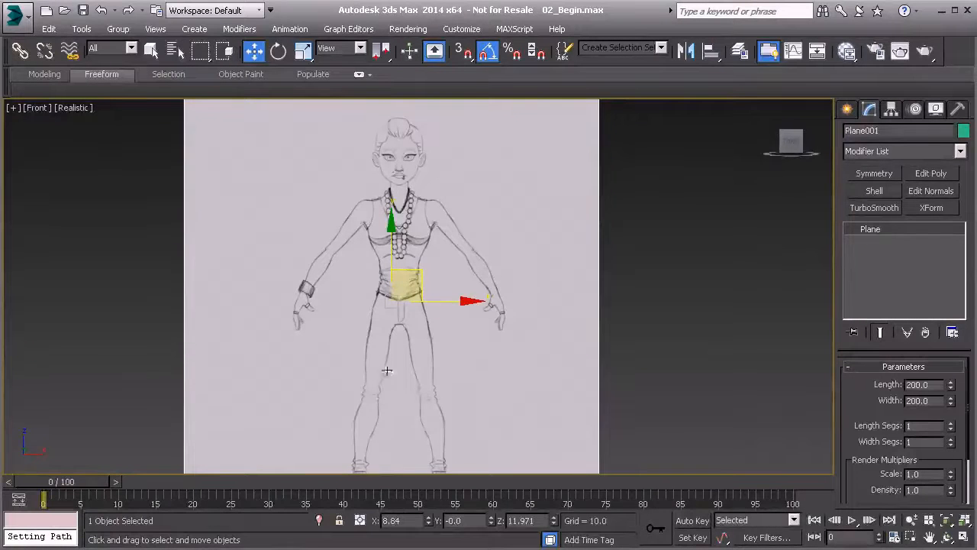
key("p")
middle_click_drag(385, 362, 403, 356, "alt")
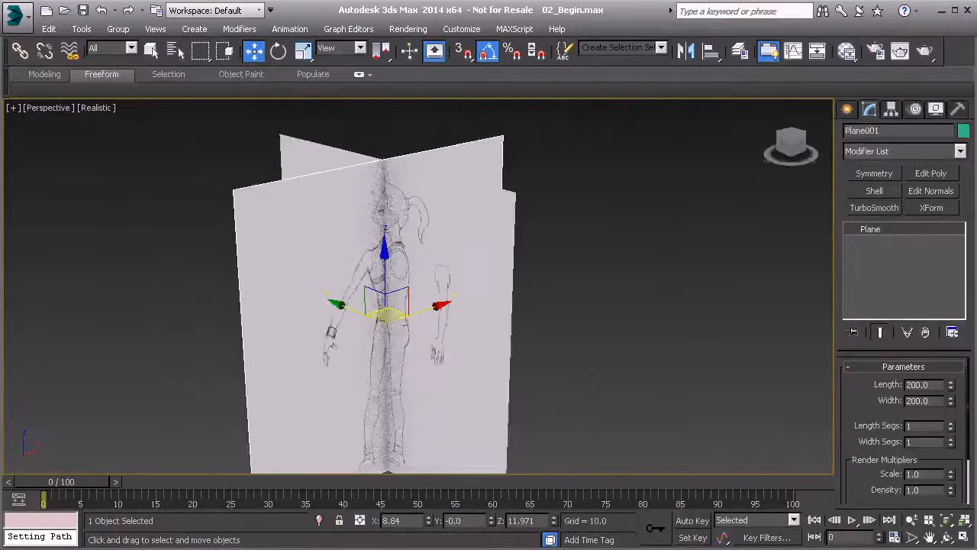
double_click(470, 521)
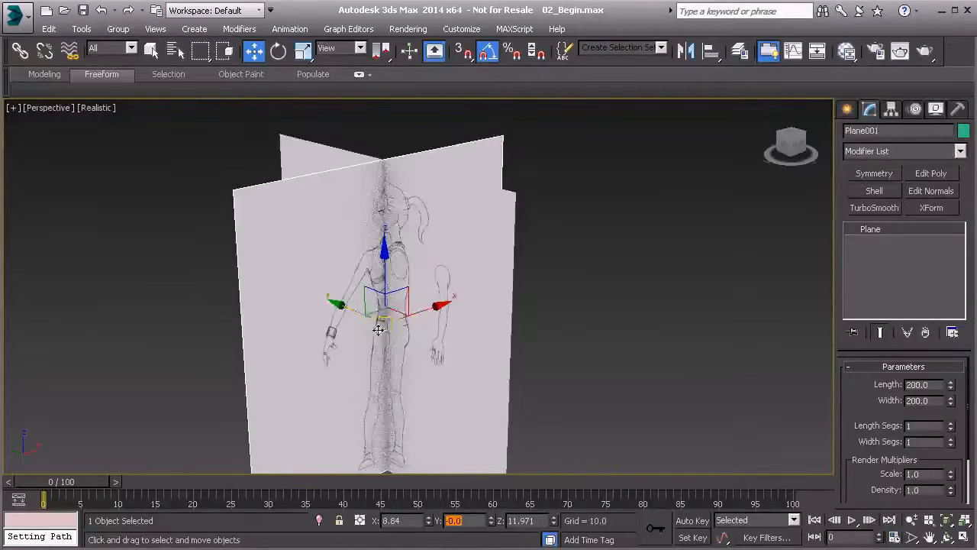
type("100")
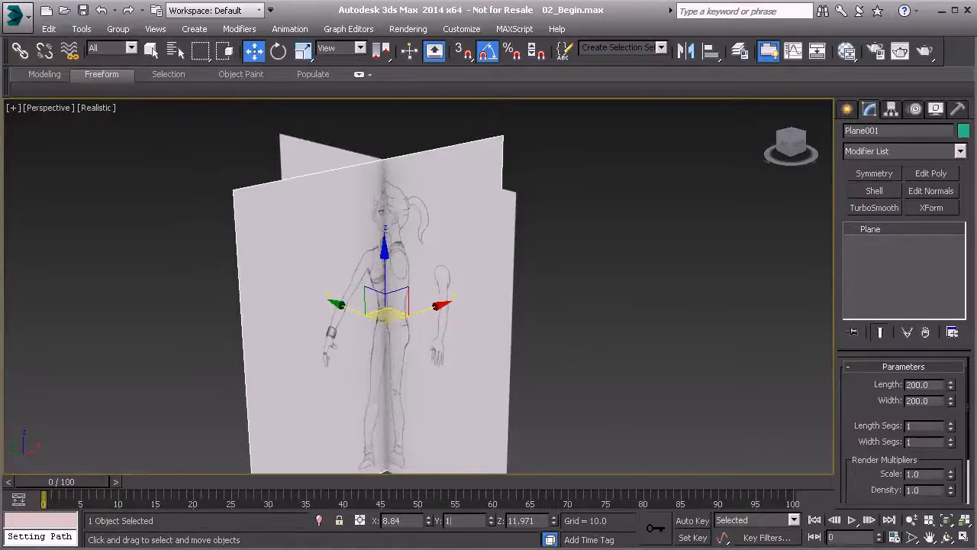
key("Return")
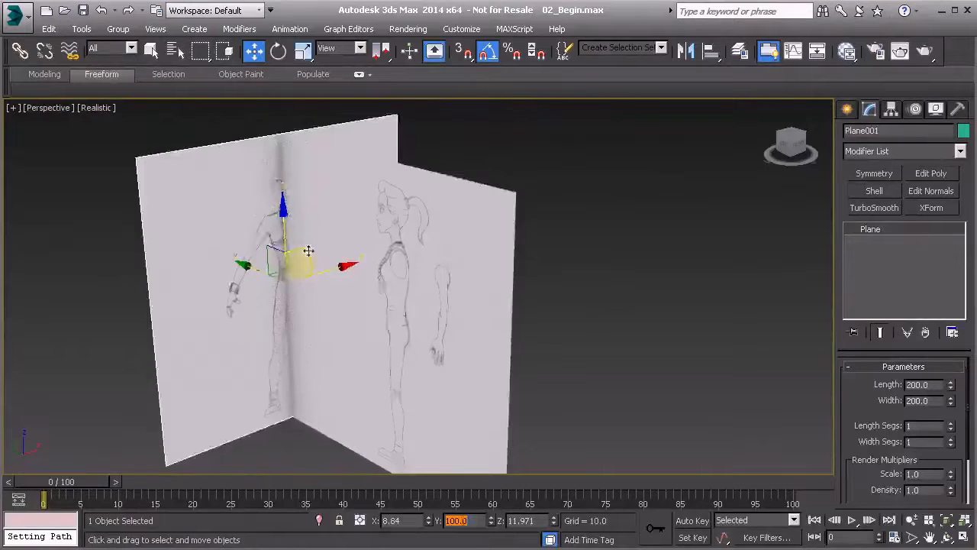
- Recheck the front view, select the profile drawing's plane in perspective and set its X position to 100
middle_click_drag(347, 265, 411, 305)
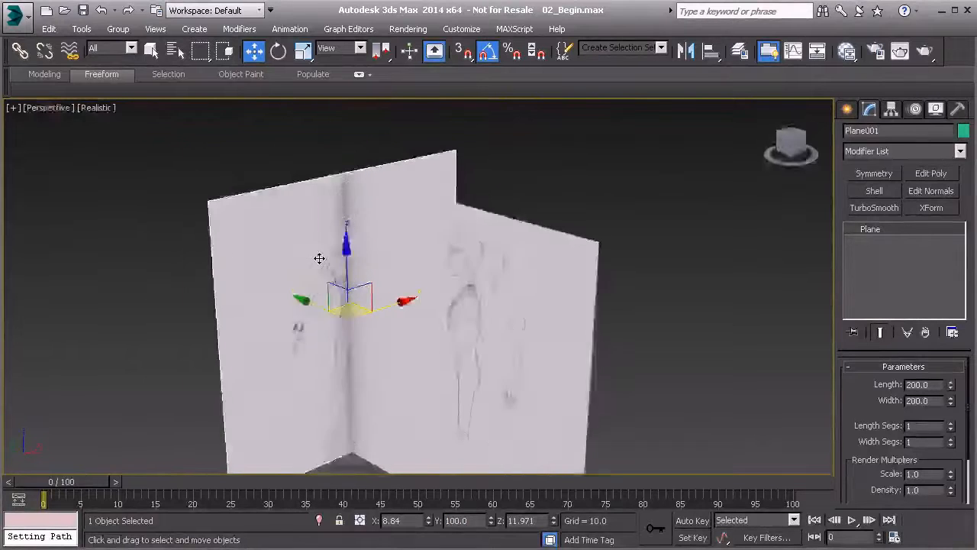
key("f")
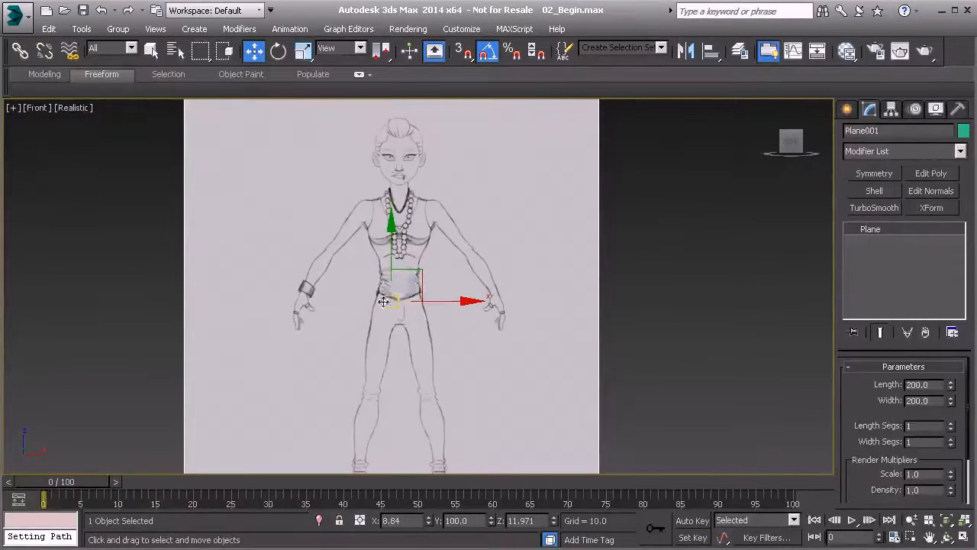
key("p")
middle_click_drag(380, 359, 460, 382, "alt")
left_click(486, 347)
middle_click_drag(486, 347, 398, 326)
middle_click_drag(399, 325, 423, 328, "alt")
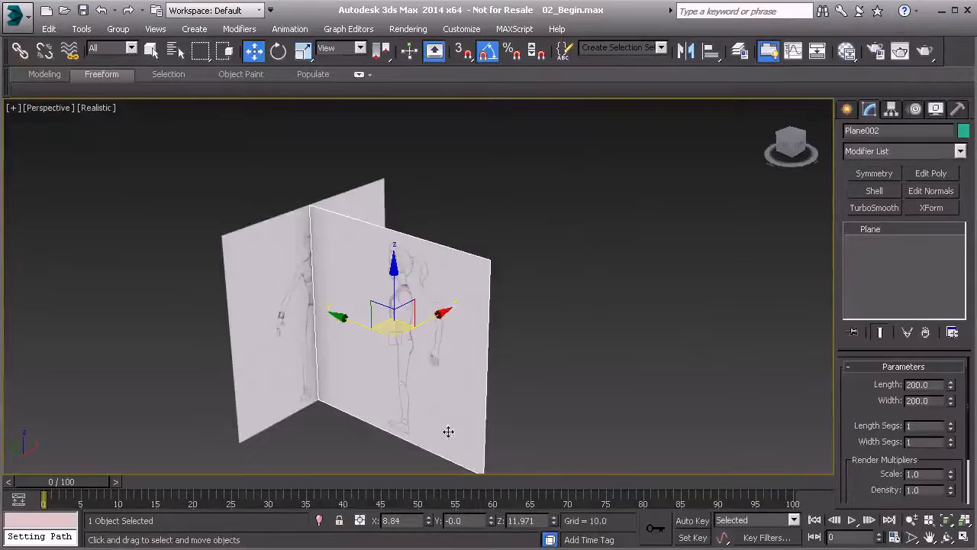
double_click(395, 521)
type("100")
key("Return")
- Move the profile drawing's plane farther out by setting its X position to 150
middle_click_drag(448, 260, 431, 333, "alt")
left_click(405, 520)
type("15")
key("Return")
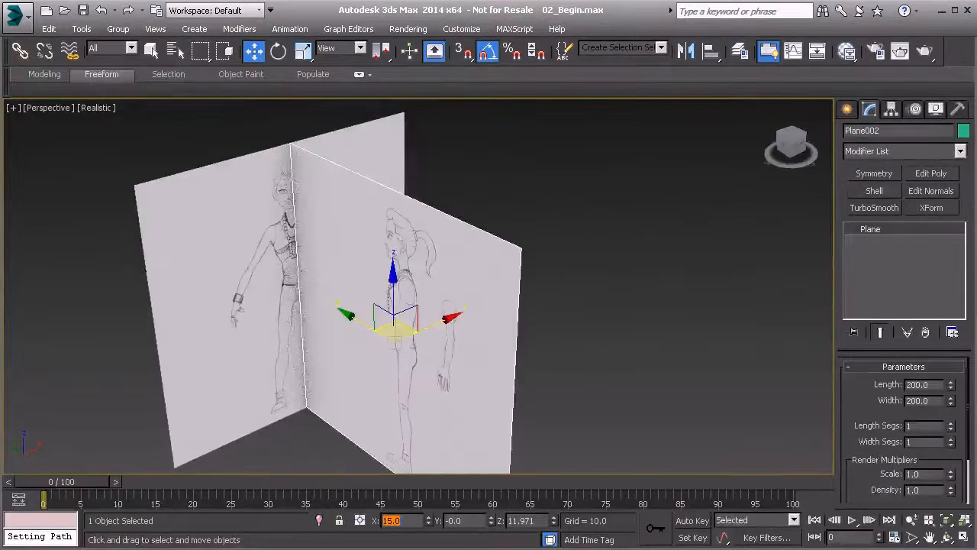
key("ctrl+z")
key("ctrl+z")
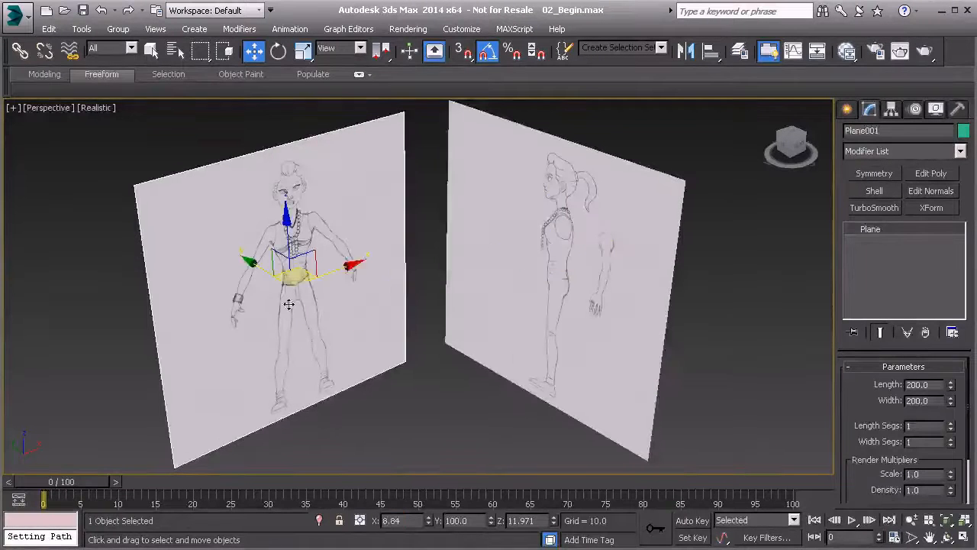
- Set the front drawing's plane to a Y position of 150
left_click(457, 520)
type("150")
key("Return")
mouse_move(395, 289)
middle_mouse_down("alt")
mouse_move(340, 239)
mouse_move(400, 310)
mouse_move(318, 200)
mouse_move(393, 300)
middle_mouse_up("alt")
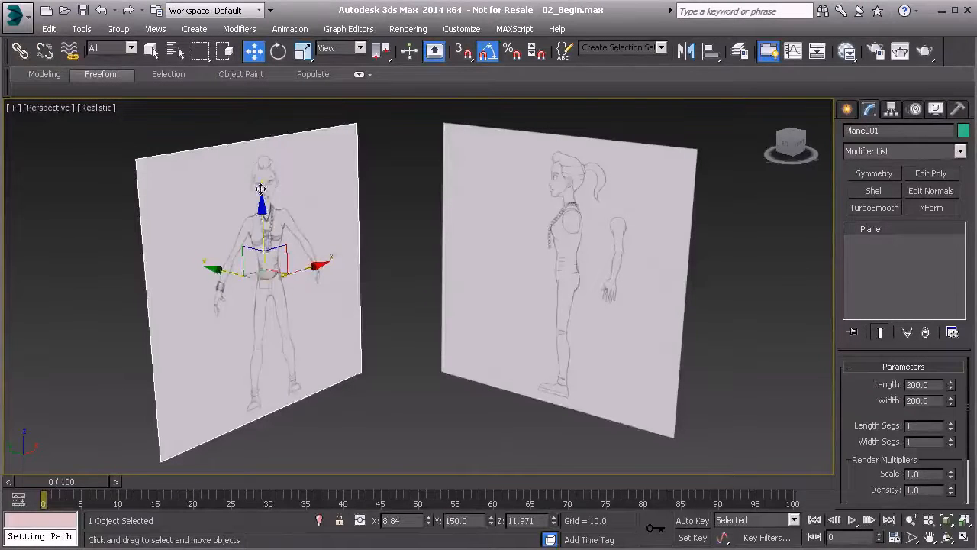
- Examine both planes from behind and from the front, and select the profile drawing's plane
middle_click_drag(254, 184, 412, 204, "alt")
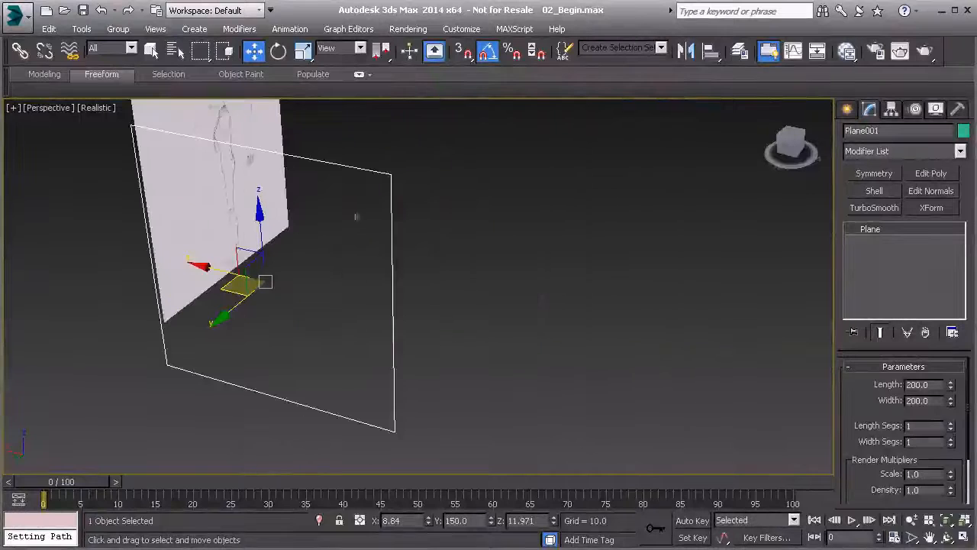
middle_click_drag(444, 89, 382, 278, "alt")
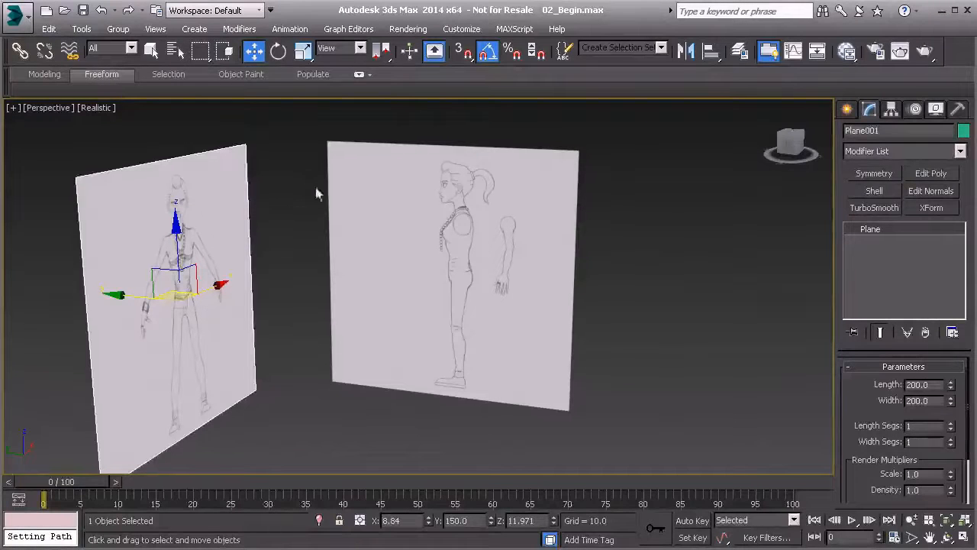
left_click(452, 230)
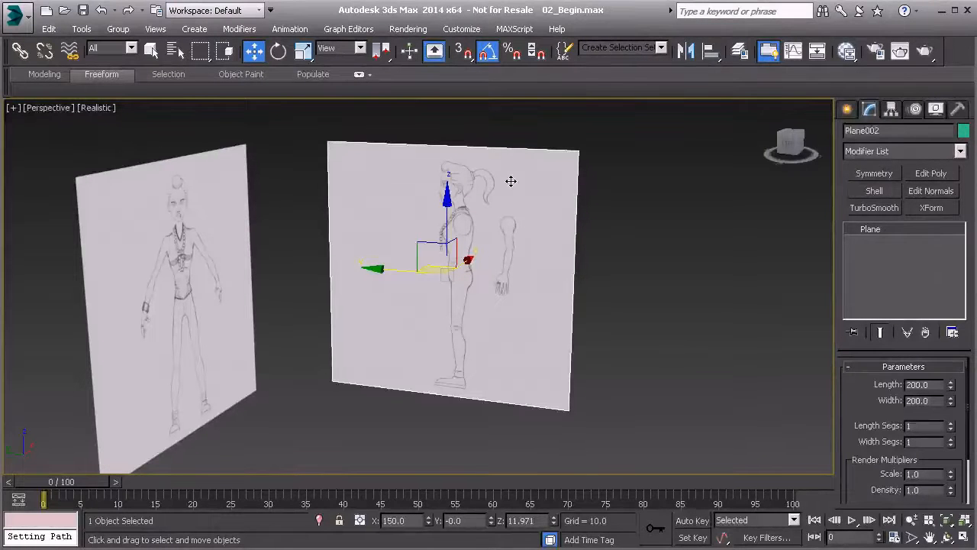
- Mirror the profile drawing horizontally by setting the U tiling of the Profile_Reference.jpg bitmap to -1, and close the material editor
left_click(846, 50)
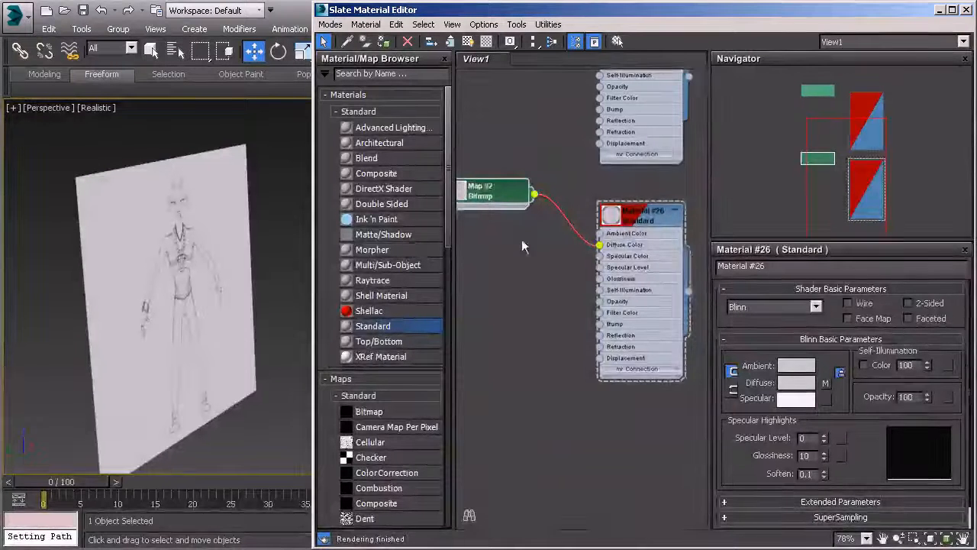
middle_click_drag(510, 219, 539, 216)
double_click(525, 188)
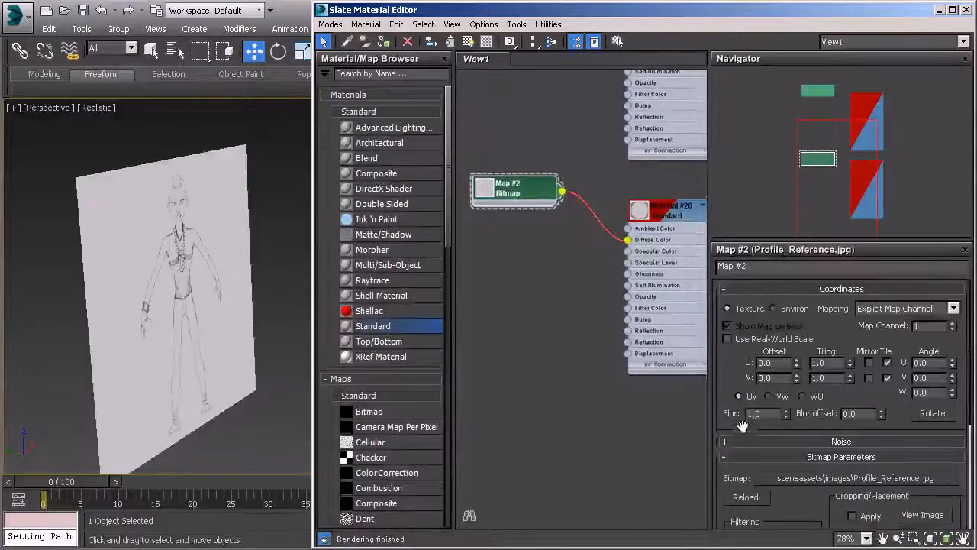
scroll(886, 428, "down", 3)
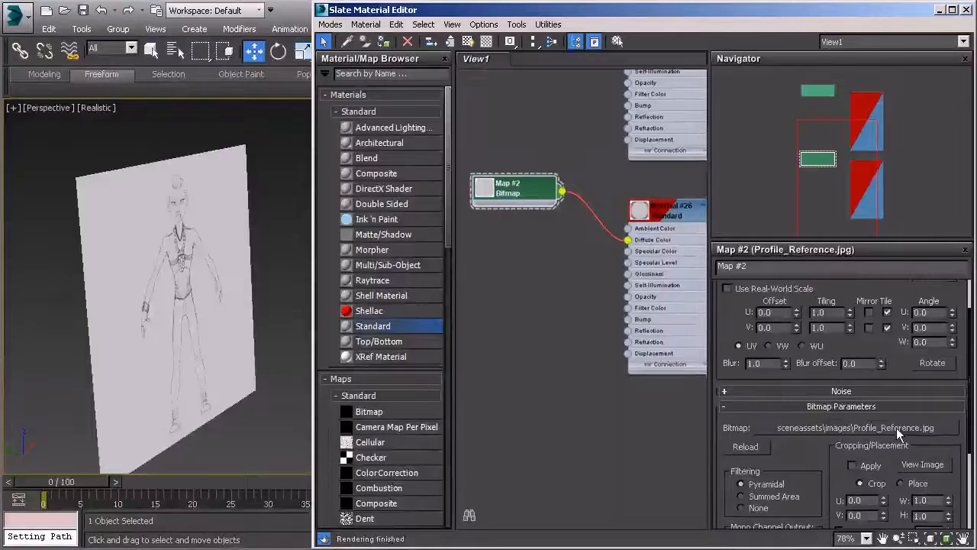
left_click_drag(728, 361, 729, 428)
middle_click_drag(273, 288, 214, 291, "alt")
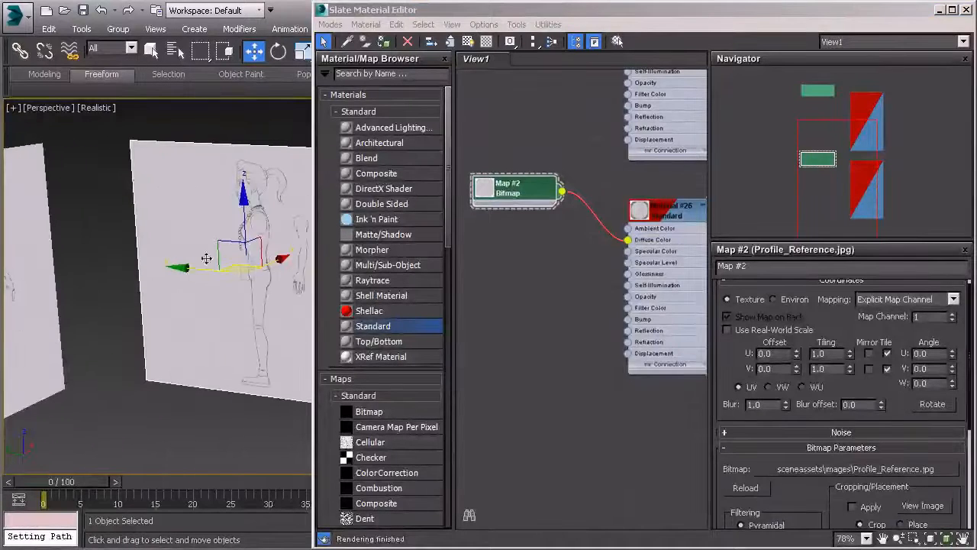
double_click(823, 354)
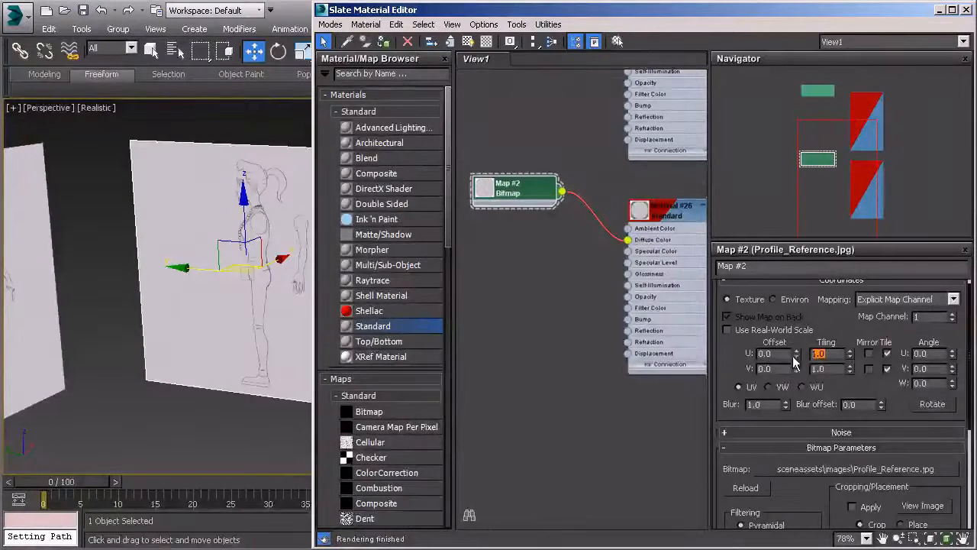
type("-1")
key("Return")
mouse_move(232, 262)
middle_mouse_down("alt")
mouse_move(221, 255)
mouse_move(329, 228)
mouse_move(214, 255)
middle_mouse_up("alt")
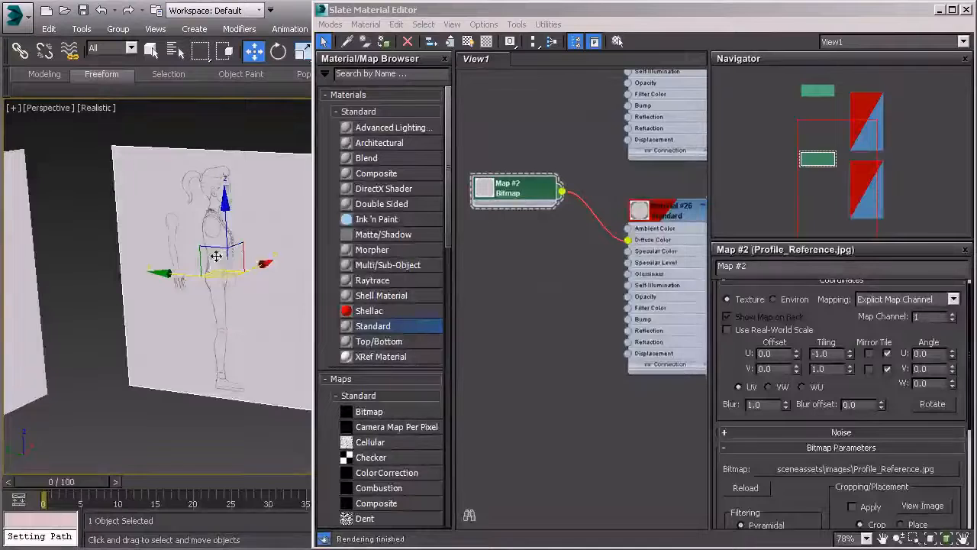
left_click(964, 10)
- Select both reference planes, turn off Show Frozen in Gray in their object properties and freeze them
middle_click_drag(491, 211, 405, 216, "alt")
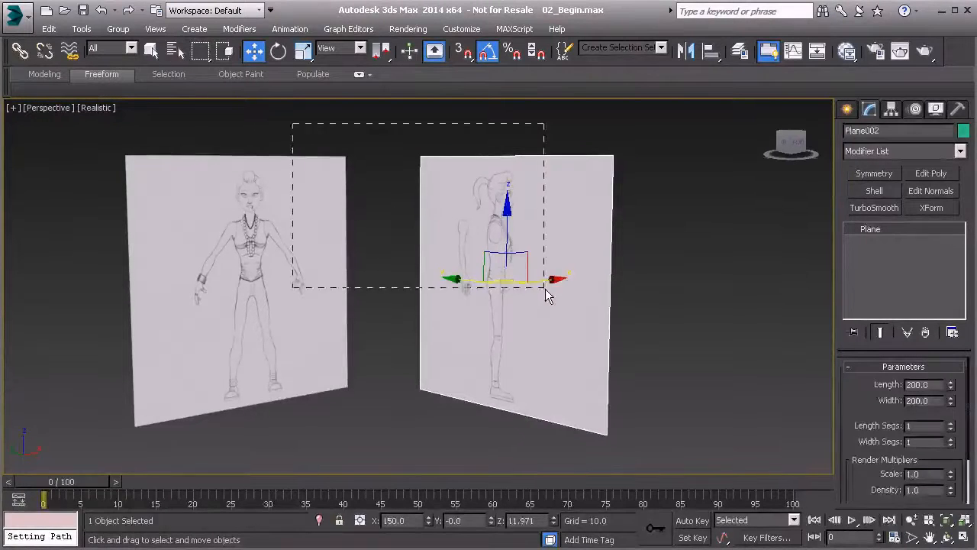
left_click_drag(544, 294, 461, 279)
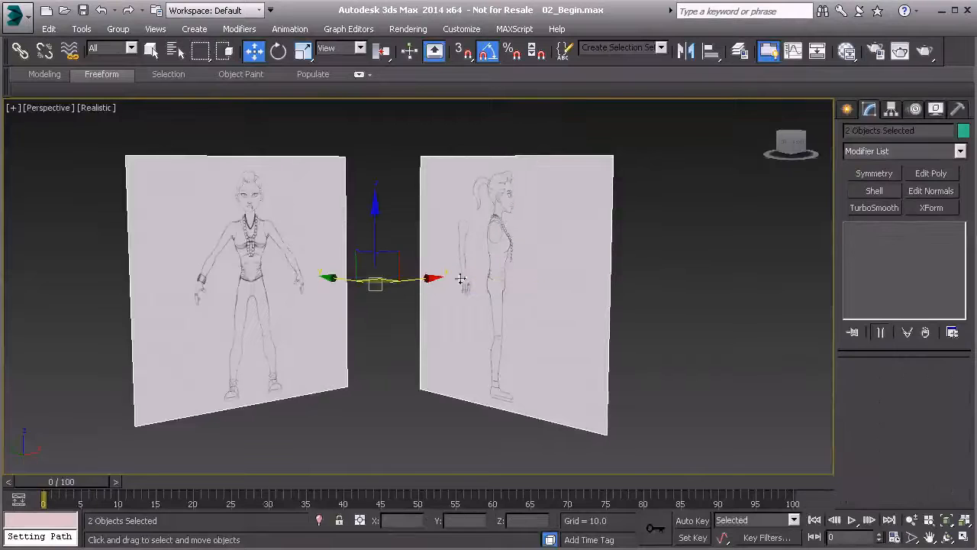
right_click(304, 198)
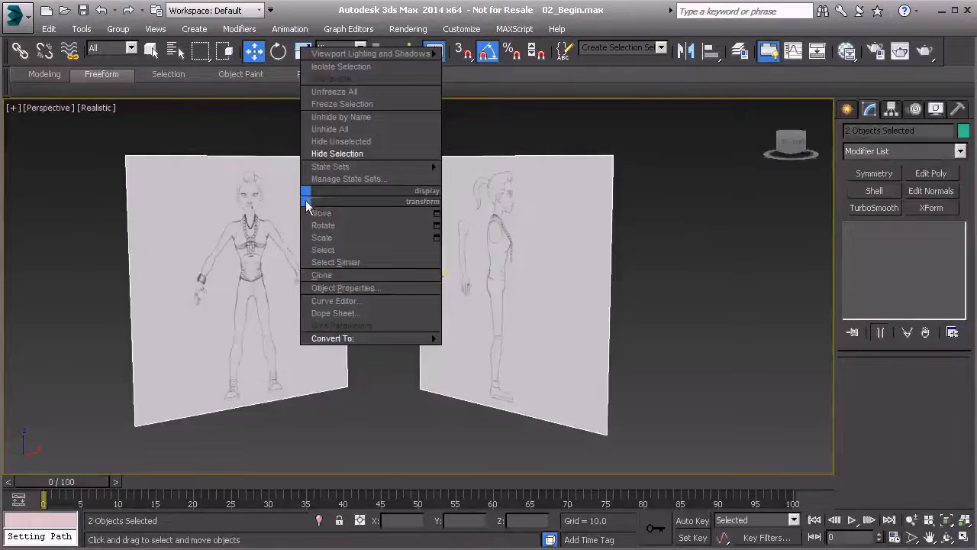
left_click(352, 288)
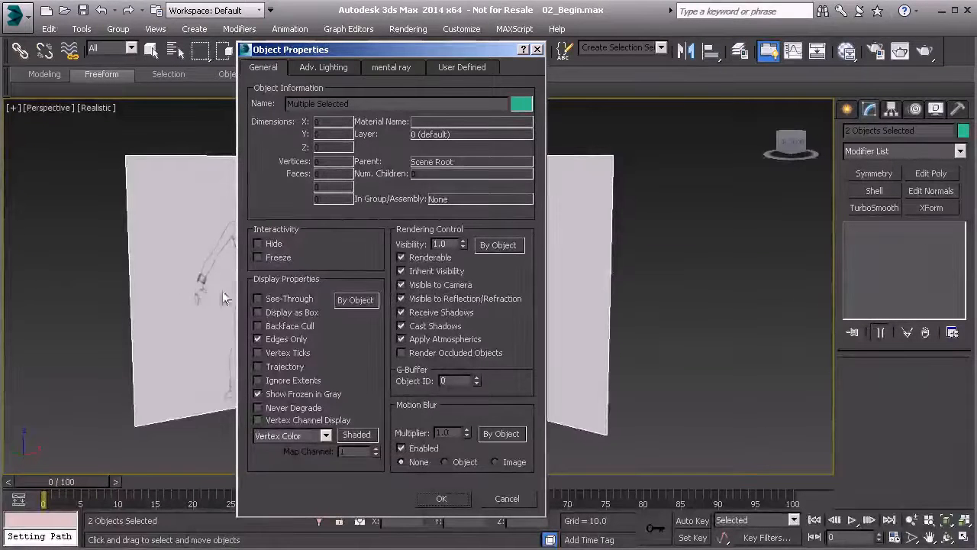
left_click(259, 393)
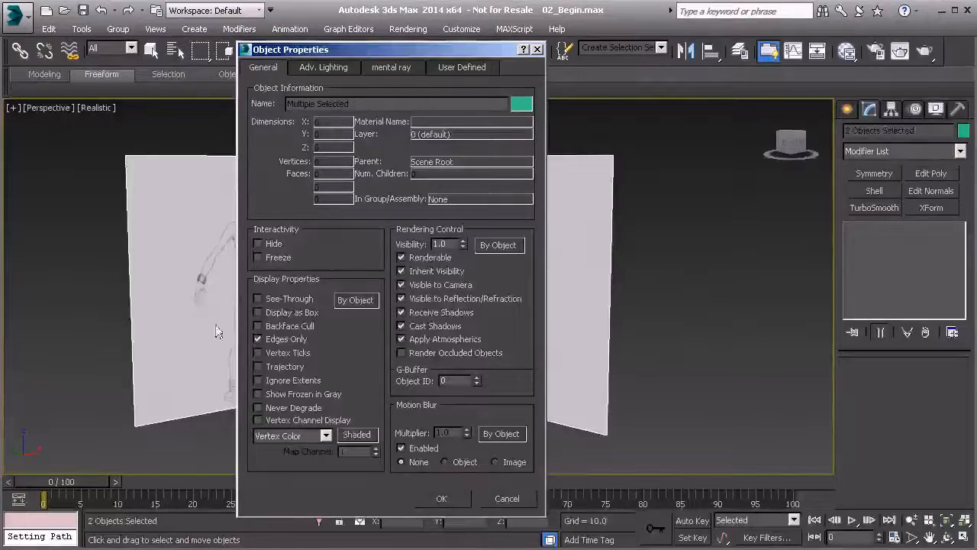
left_click(191, 294)
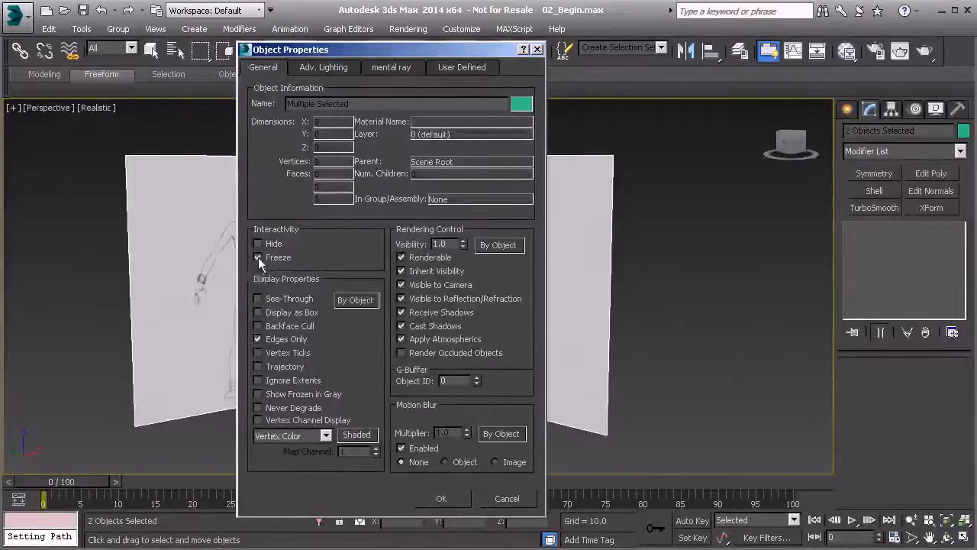
left_click(441, 498)
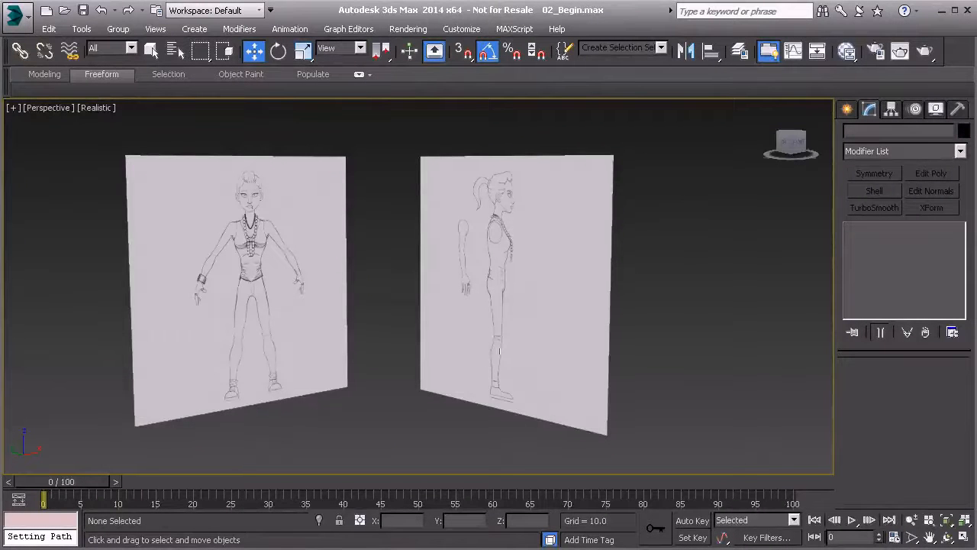
- Test whether the frozen planes can still be selected and review the available unfreeze and unhide commands
left_click_drag(453, 326, 458, 329)
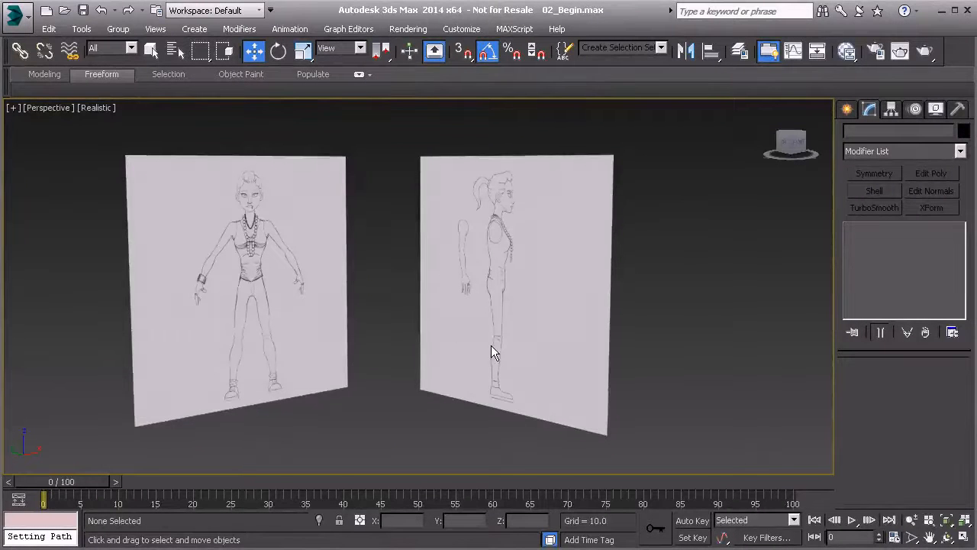
right_click(464, 287)
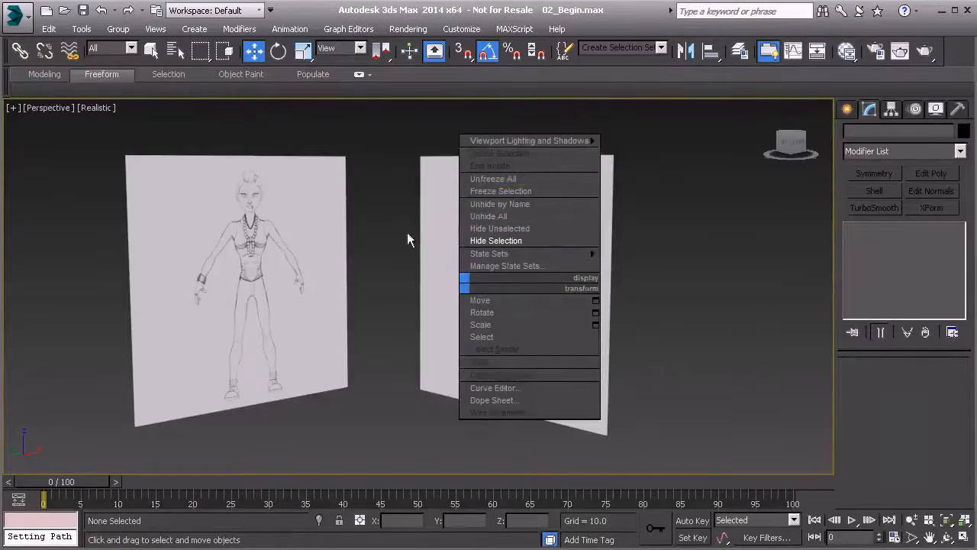
left_click(489, 216)
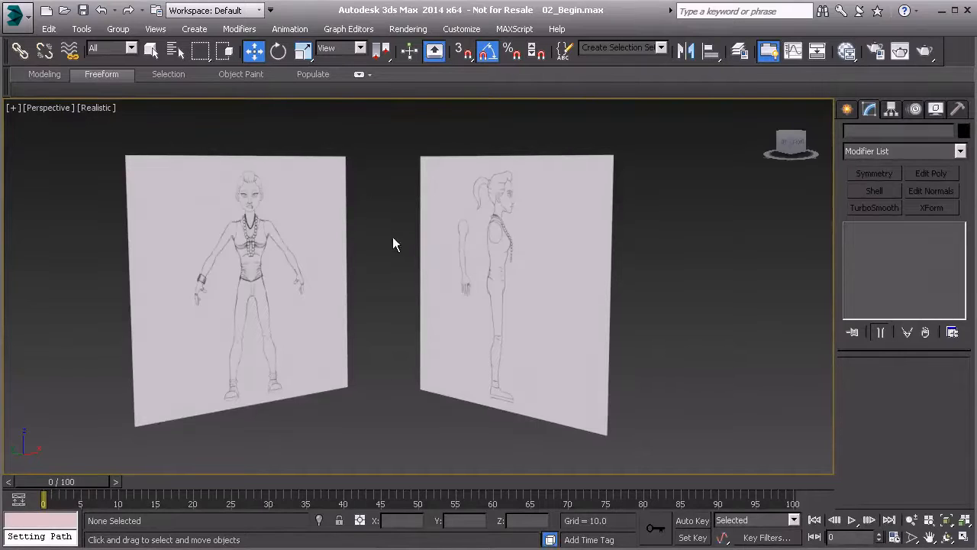
- Examine the reference drawings up close in the front and left views, and both planes together in perspective
key("f")
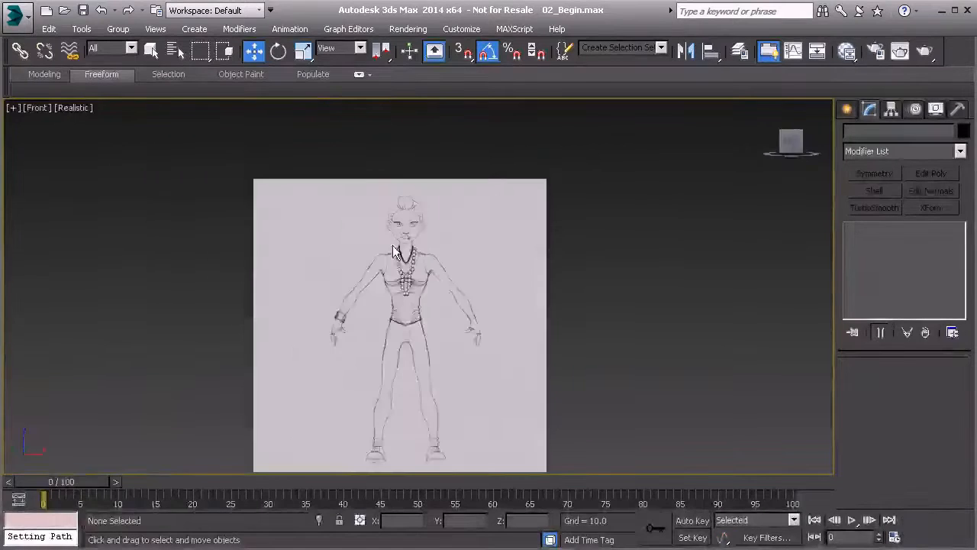
scroll(417, 297, "up", 4)
mouse_move(388, 254)
middle_mouse_down()
mouse_move(381, 213)
mouse_move(357, 183)
middle_mouse_up()
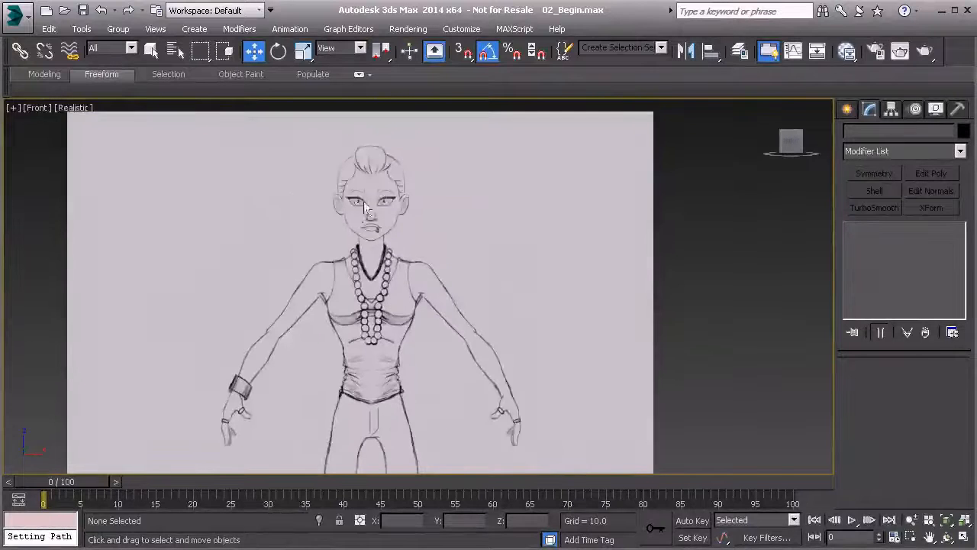
scroll(352, 215, "up", 3)
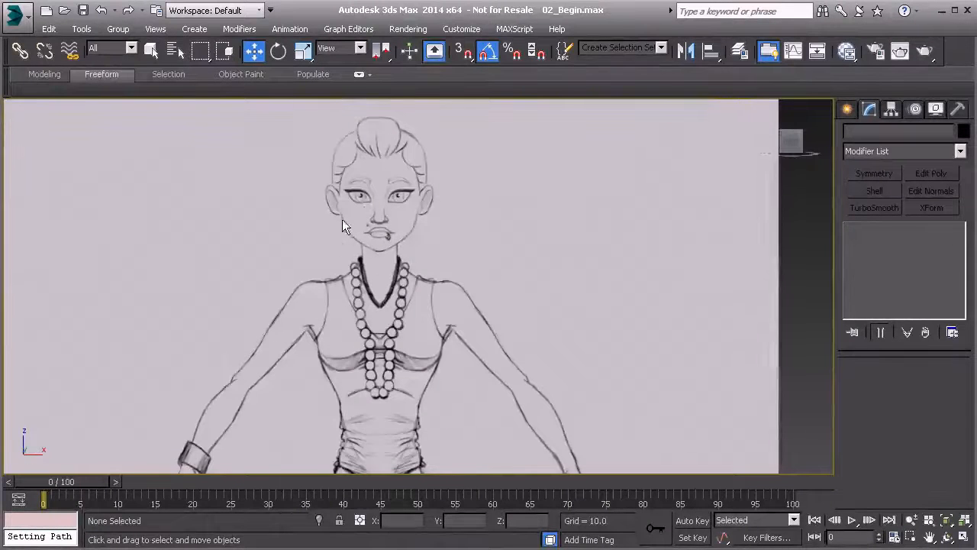
middle_click_drag(351, 222, 275, 175)
key("l")
middle_click_drag(377, 185, 387, 344)
middle_click_drag(373, 224, 327, 323)
scroll(407, 321, "down", 5)
middle_click_drag(395, 291, 399, 255)
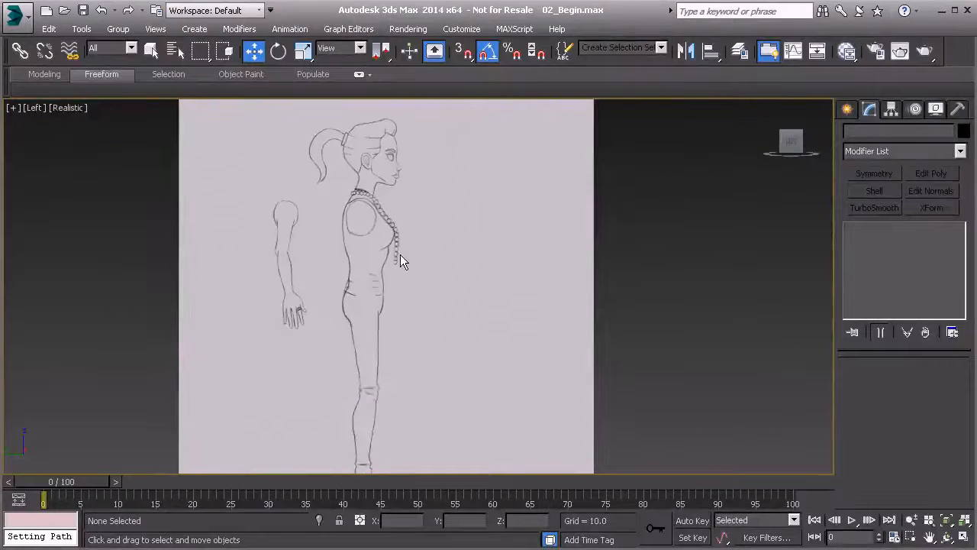
key("p")
middle_click_drag(346, 294, 452, 269)
scroll(368, 290, "up", 5)
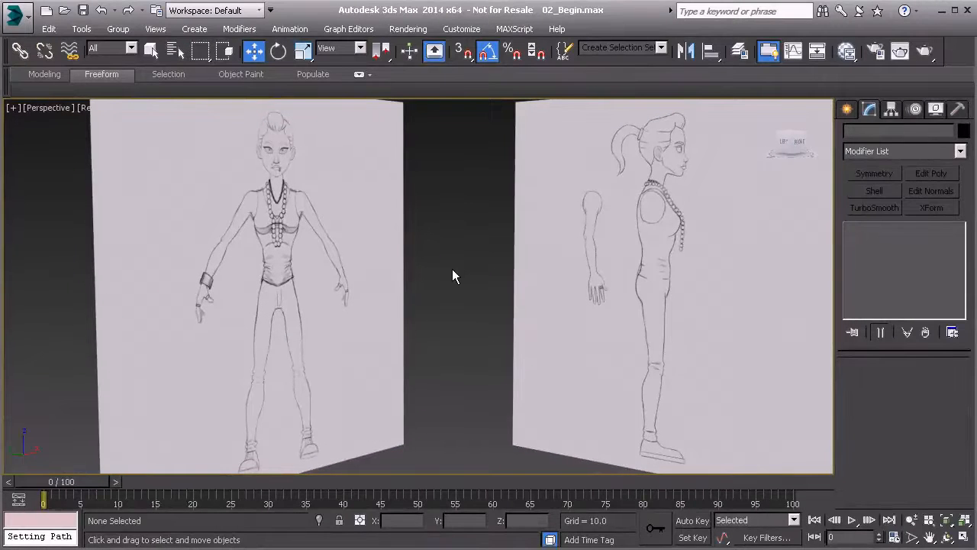